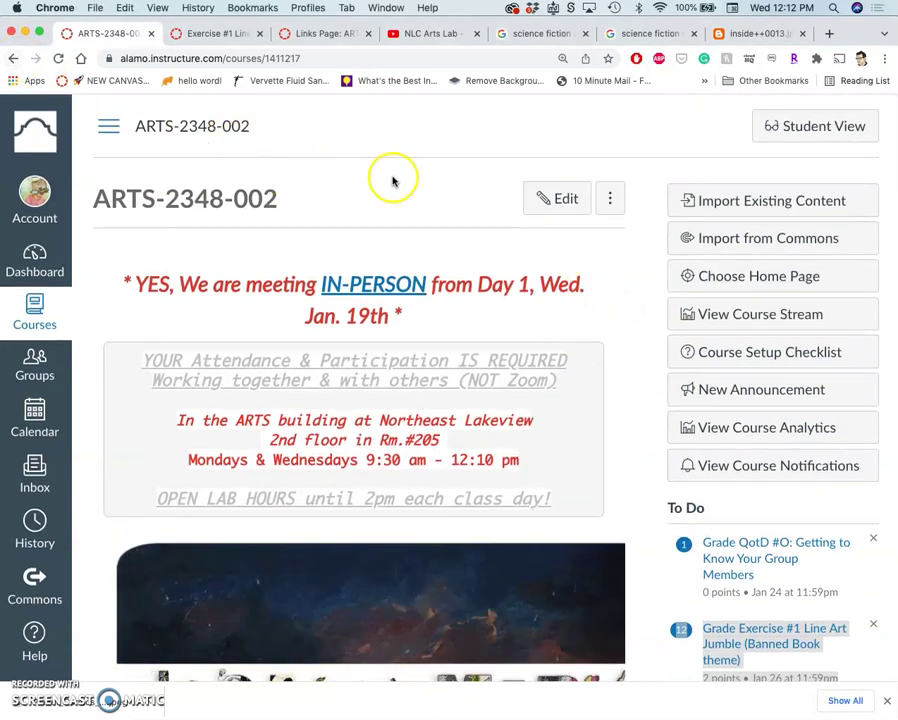
- Zoom the Canvas course page out and open ARTS-2348-002's UNIT Modules page
key("super+minus")
key("super+minus")
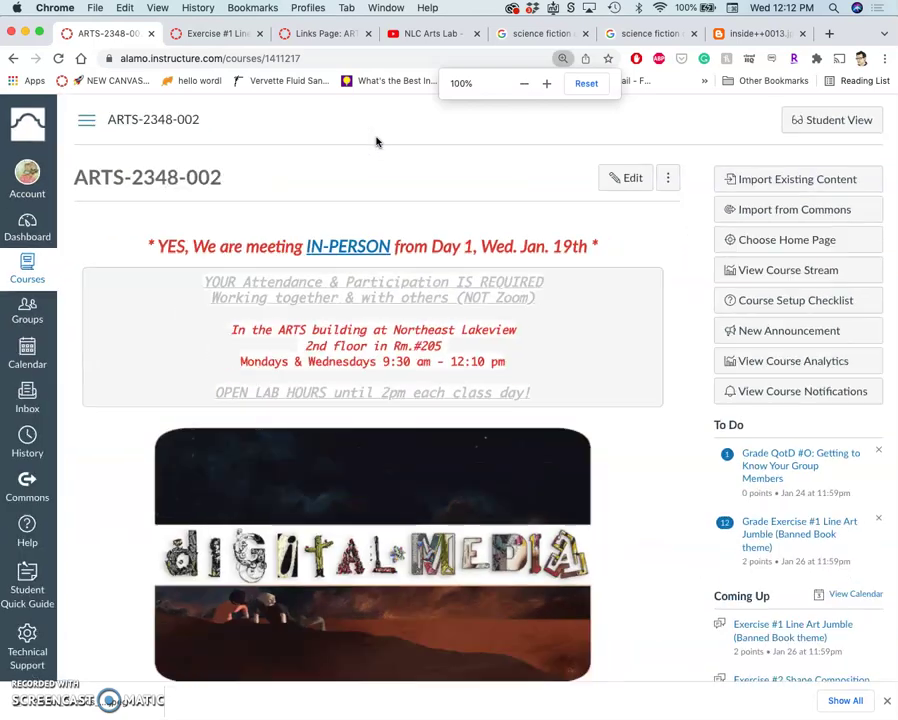
scroll(448, 274, "down", 10)
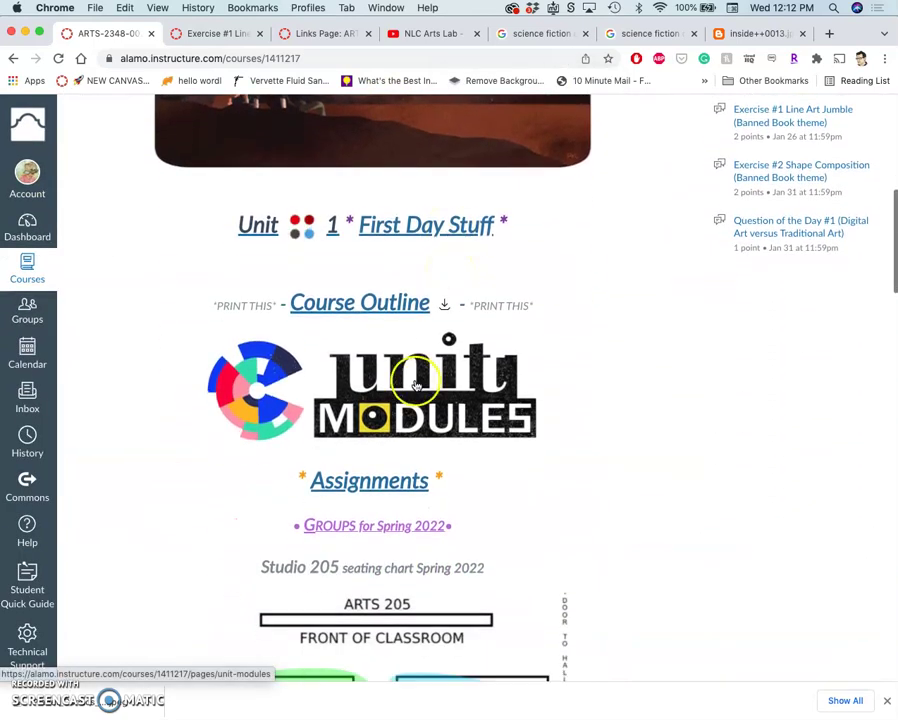
left_click(415, 383)
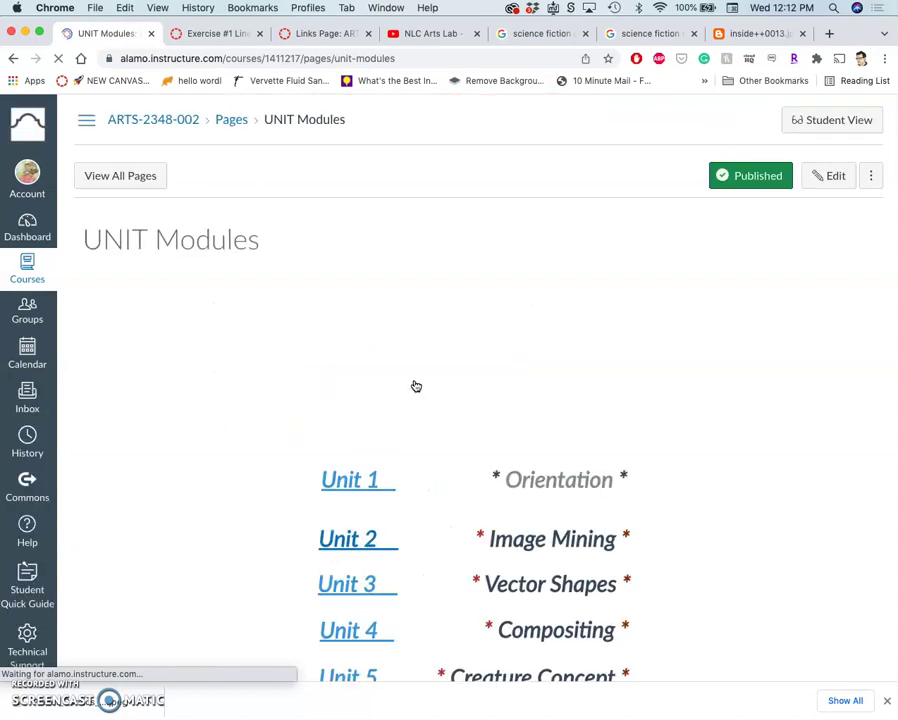
scroll(414, 384, "down", 4)
- Open the Unit 3 overview and advance to the Exercise #2 Past Instructor and Student Examples page
left_click(351, 388)
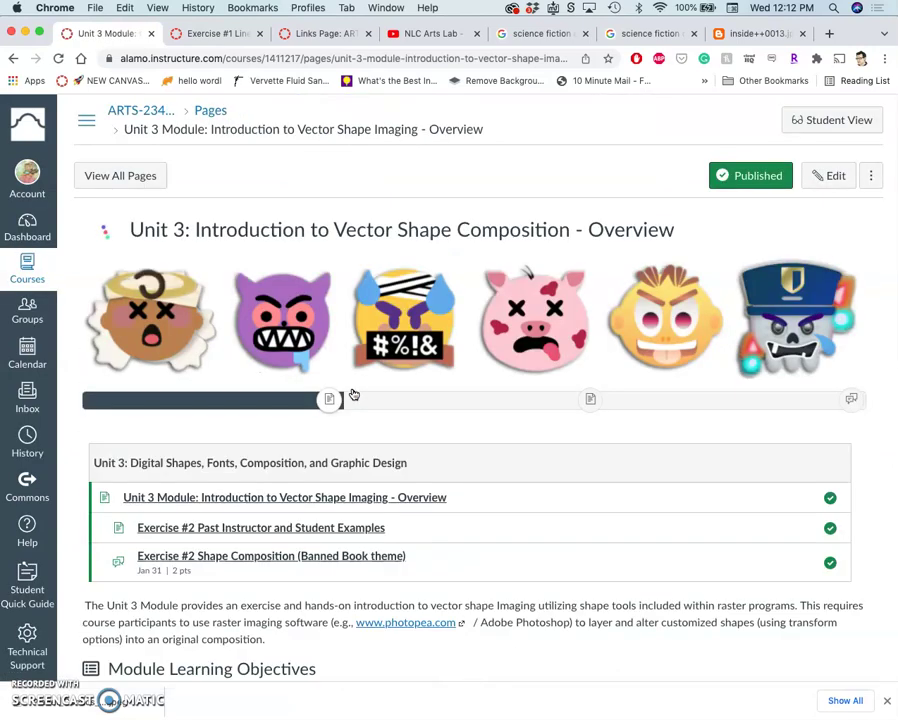
scroll(401, 370, "down", 2)
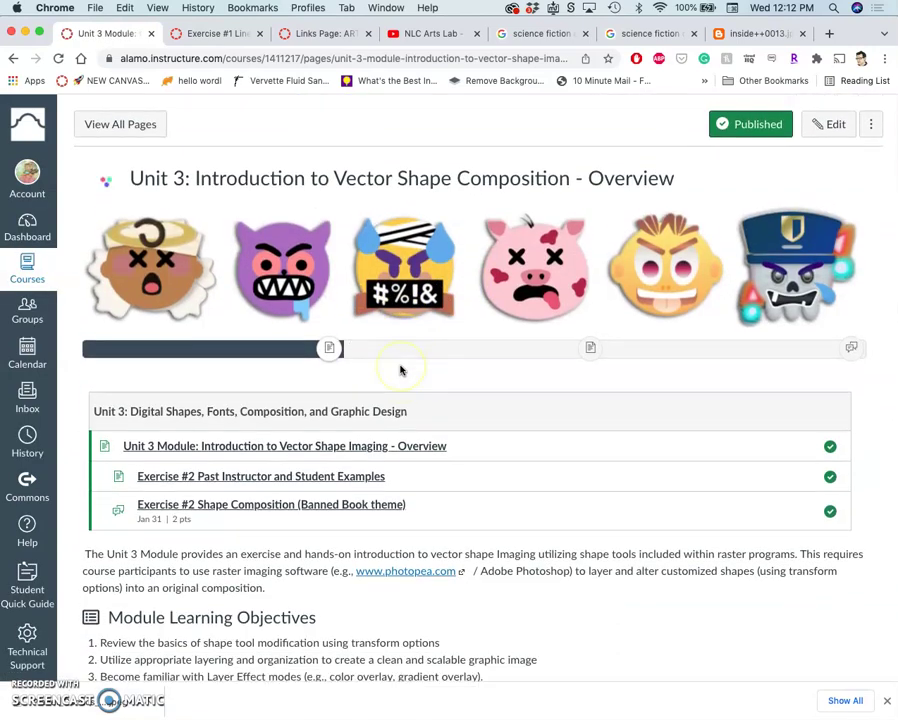
scroll(401, 370, "down", 1)
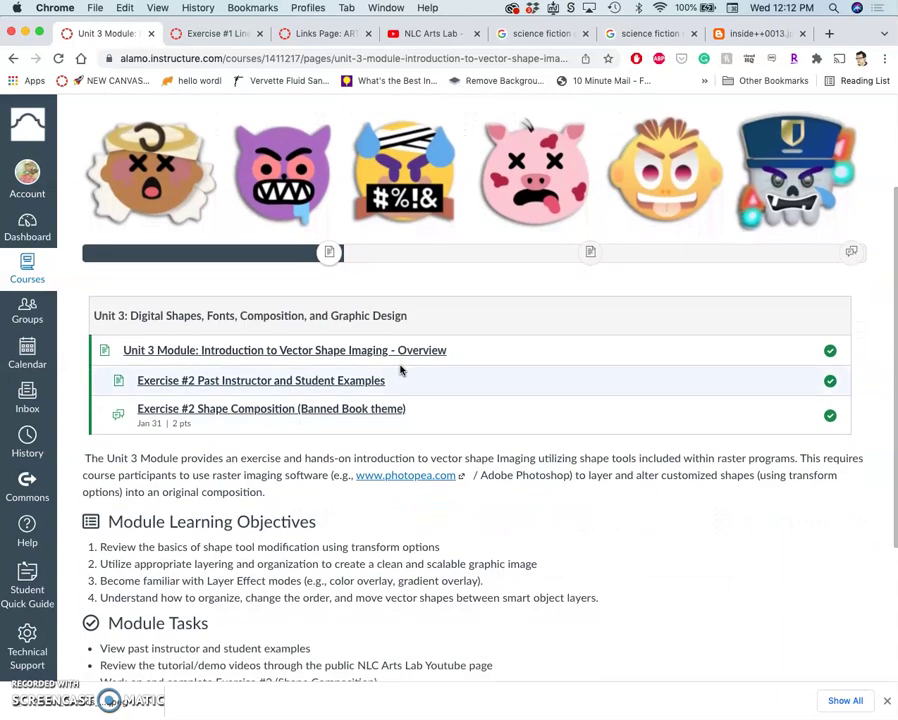
left_click(404, 358)
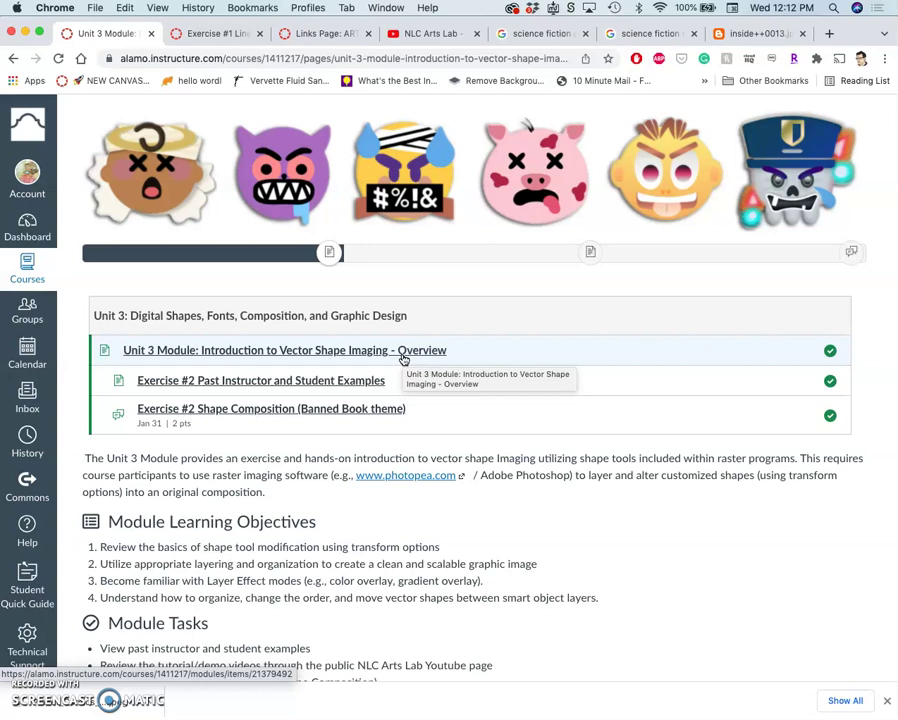
scroll(426, 444, "down", 1)
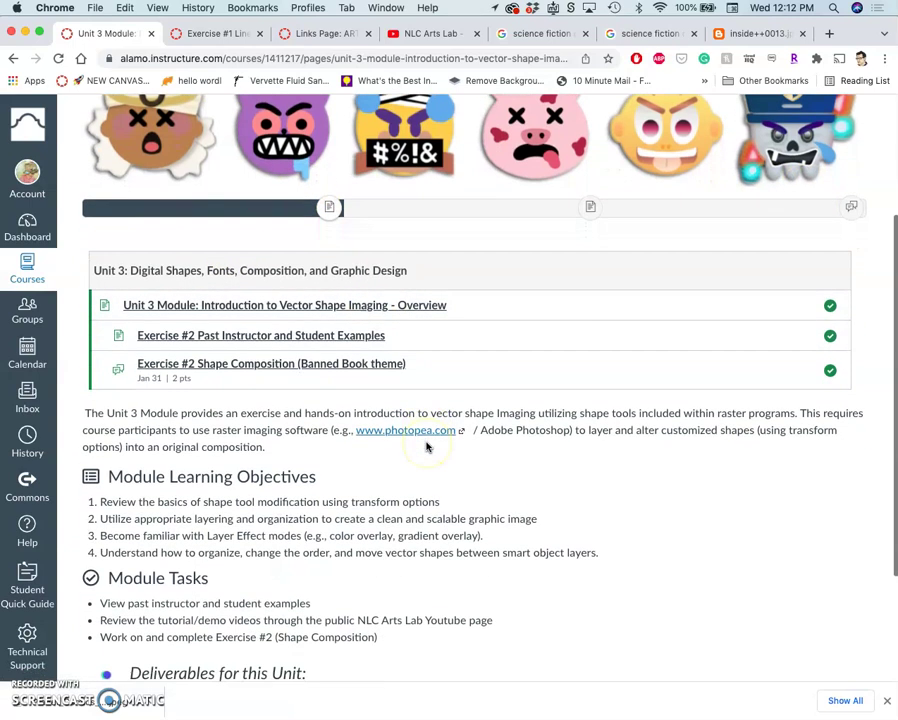
scroll(426, 444, "down", 4)
left_click(597, 546)
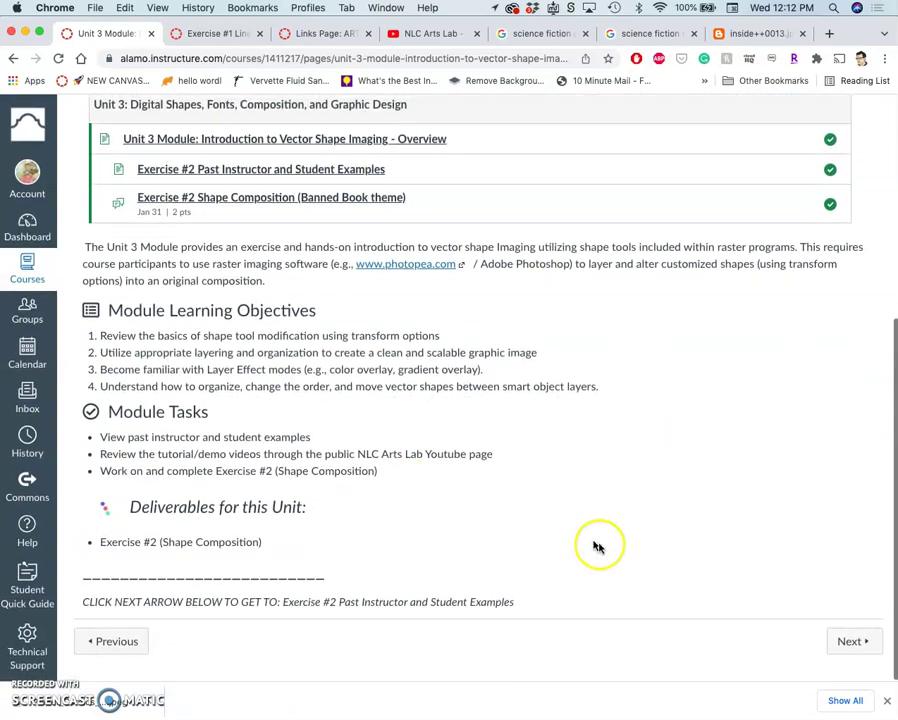
left_click(848, 641)
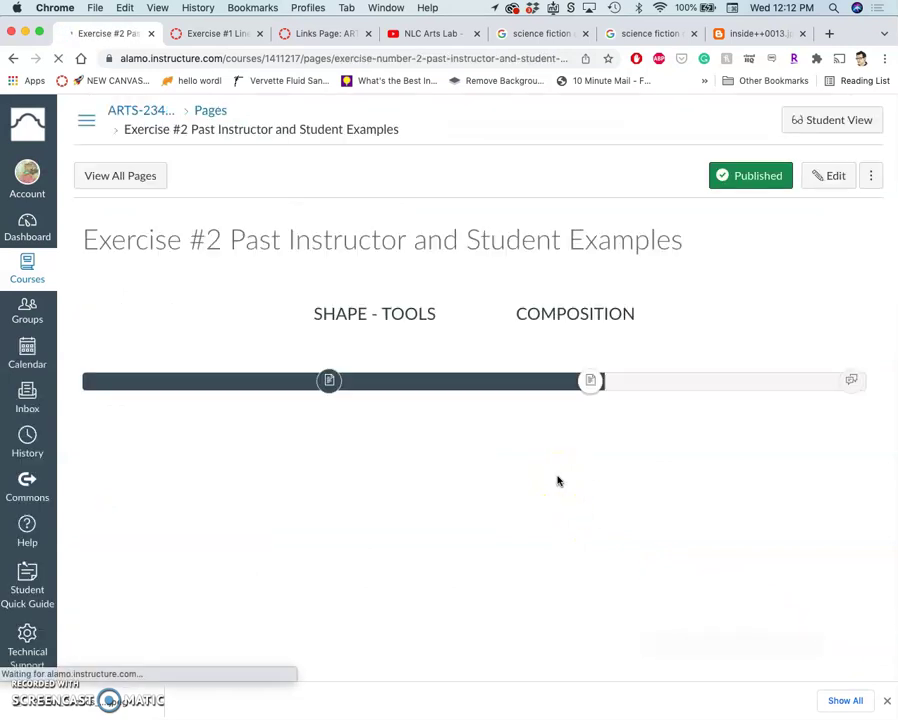
- Look through the past emoji examples and continue to the Exercise #2 Shape Composition discussion
scroll(558, 481, "down", 4)
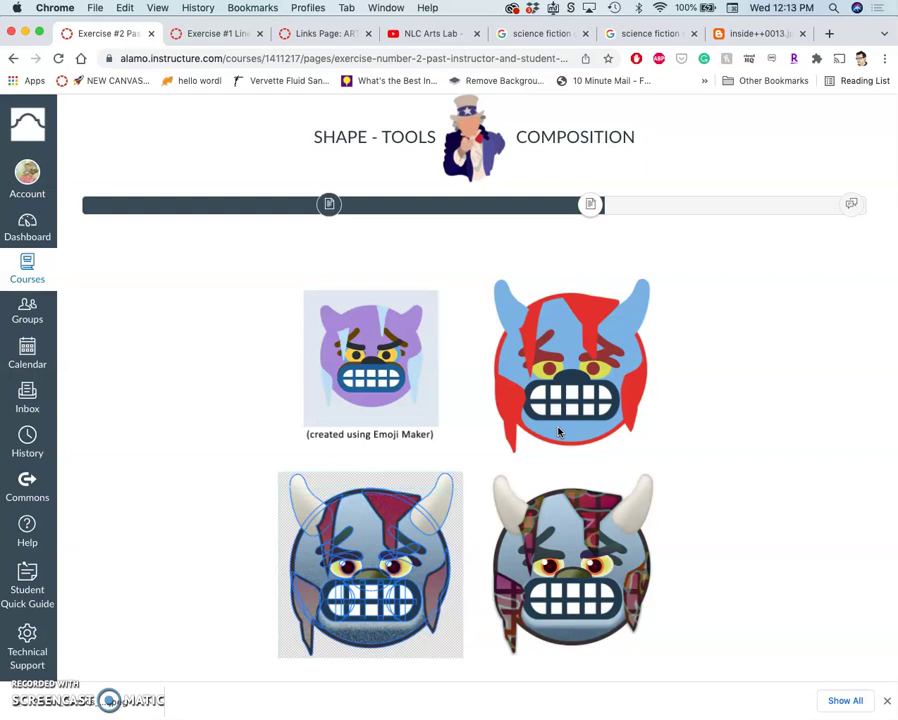
scroll(558, 430, "down", 1)
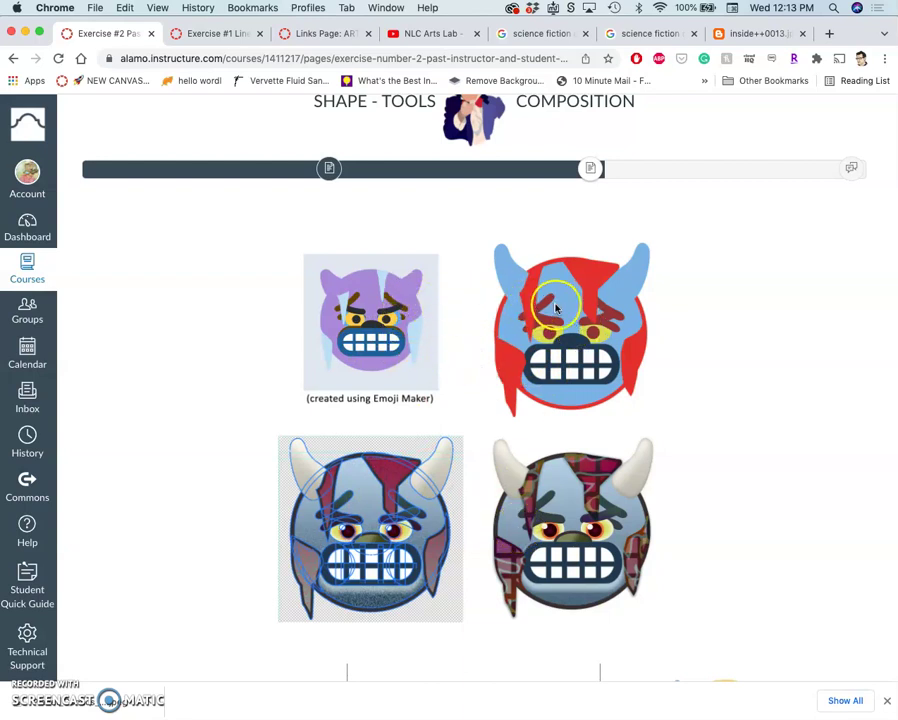
scroll(424, 540, "down", 2)
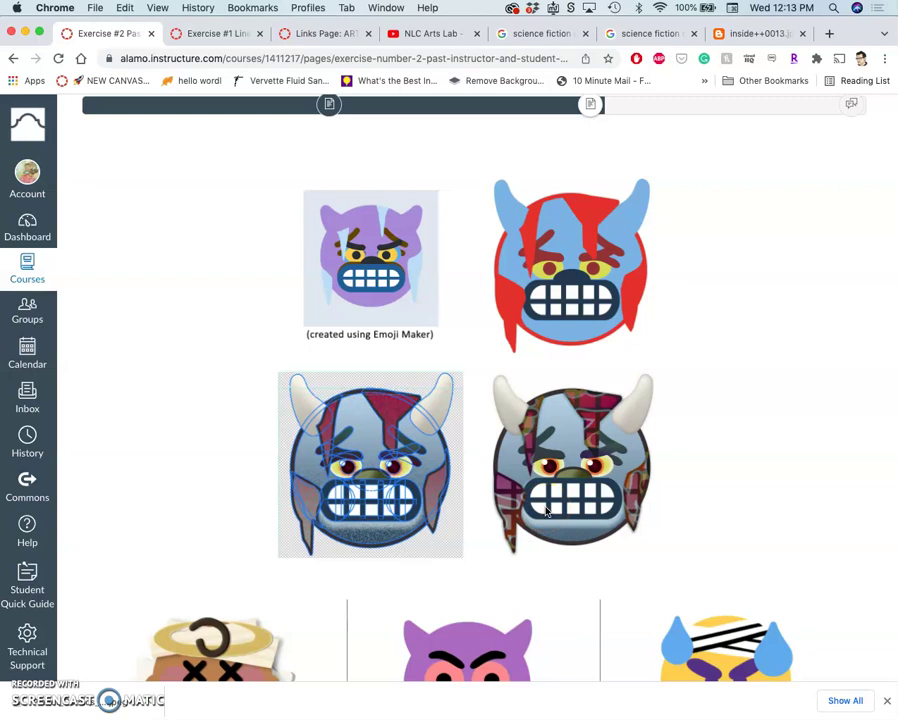
scroll(545, 511, "down", 5)
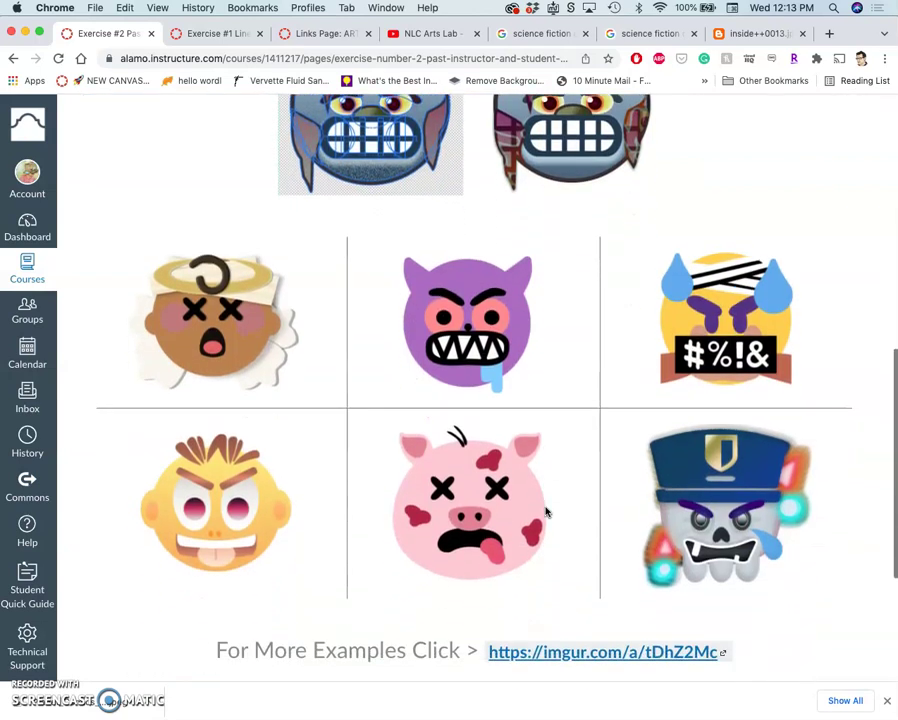
scroll(548, 521, "down", 3)
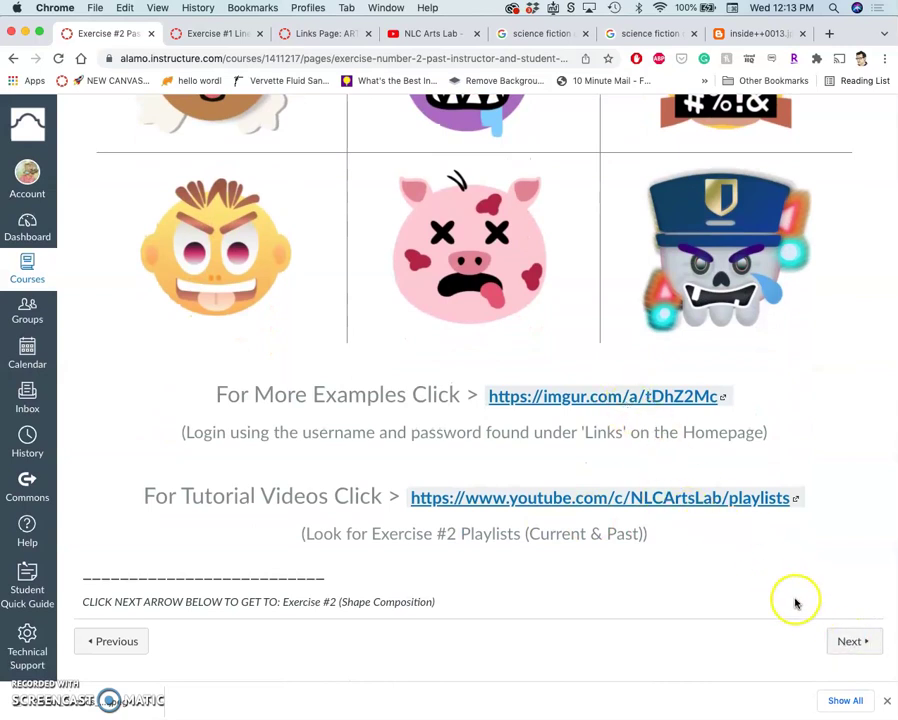
left_click(851, 642)
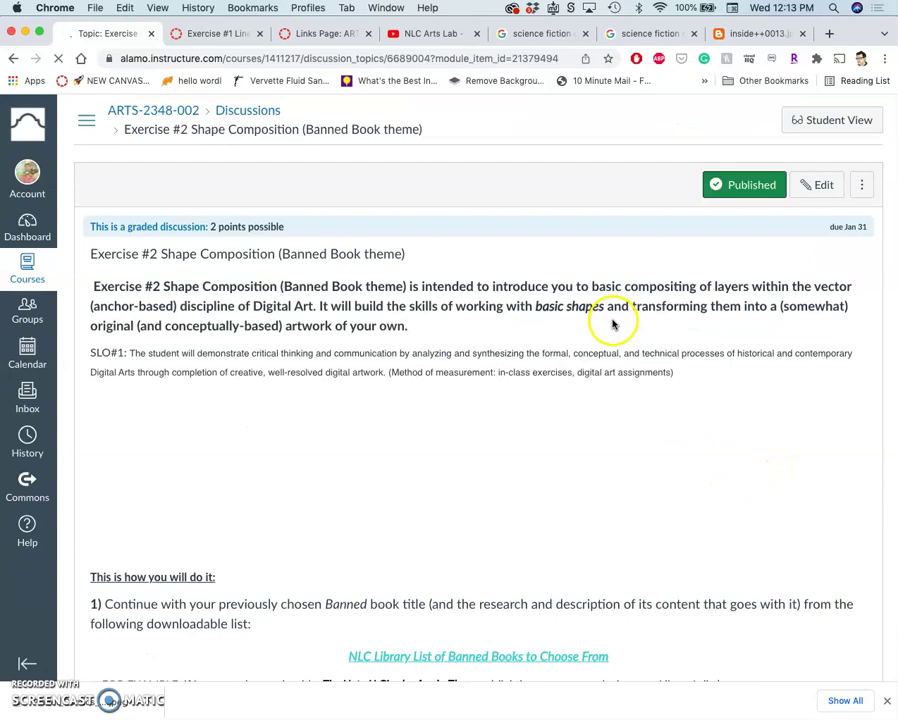
scroll(470, 330, "down", 5)
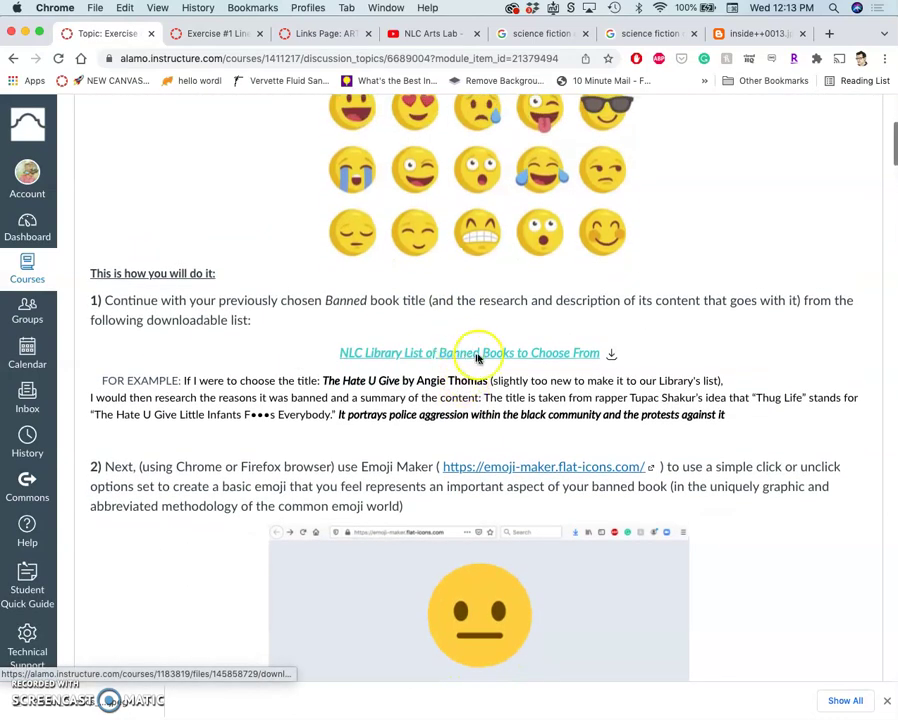
scroll(470, 360, "down", 3)
scroll(464, 372, "down", 15)
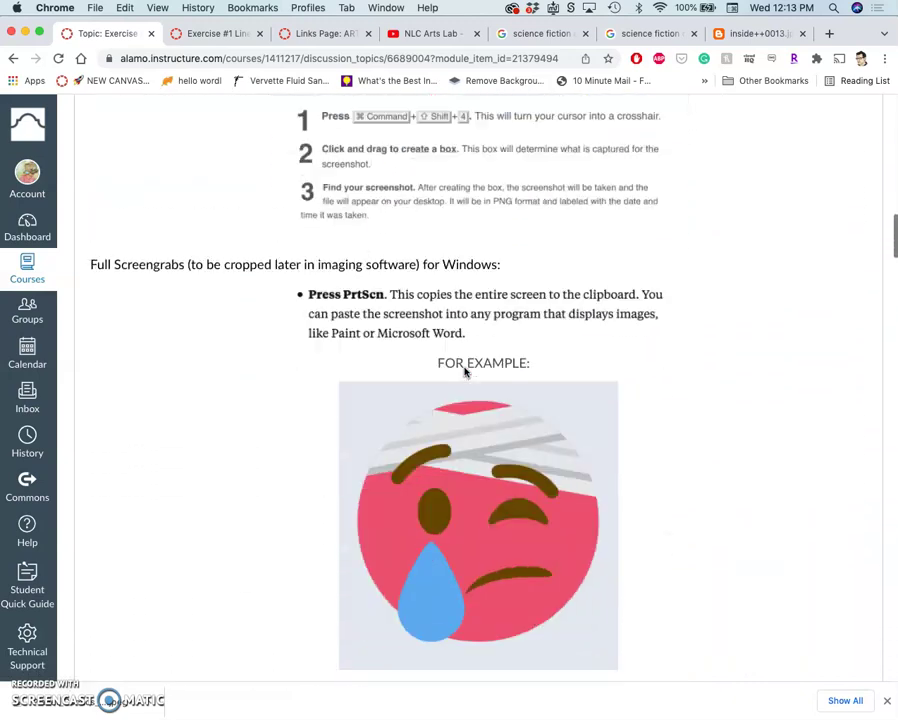
scroll(464, 372, "down", 3)
scroll(488, 294, "down", 7)
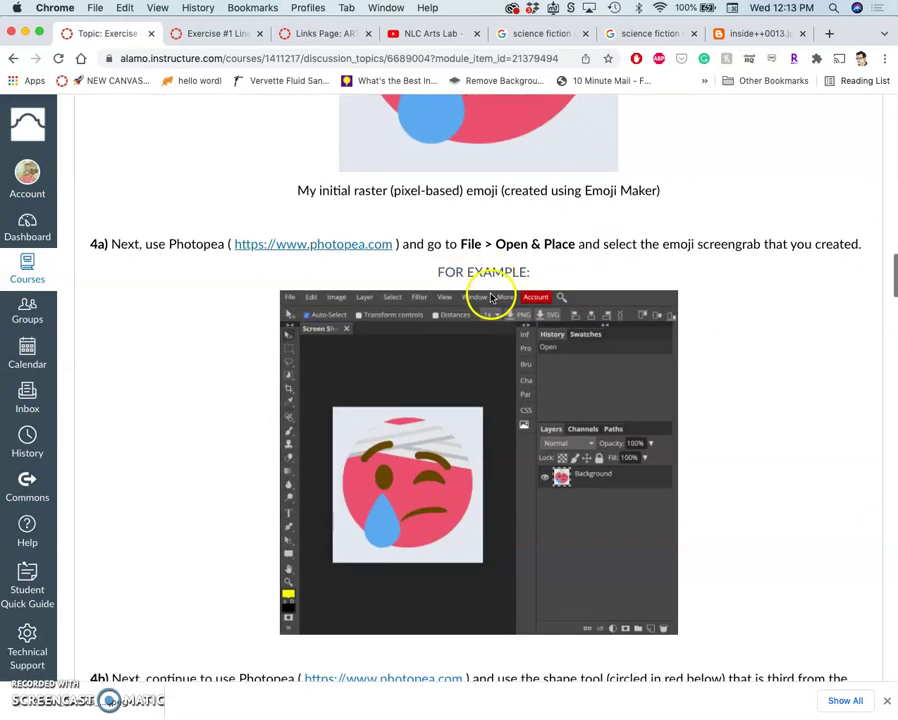
scroll(456, 324, "down", 15)
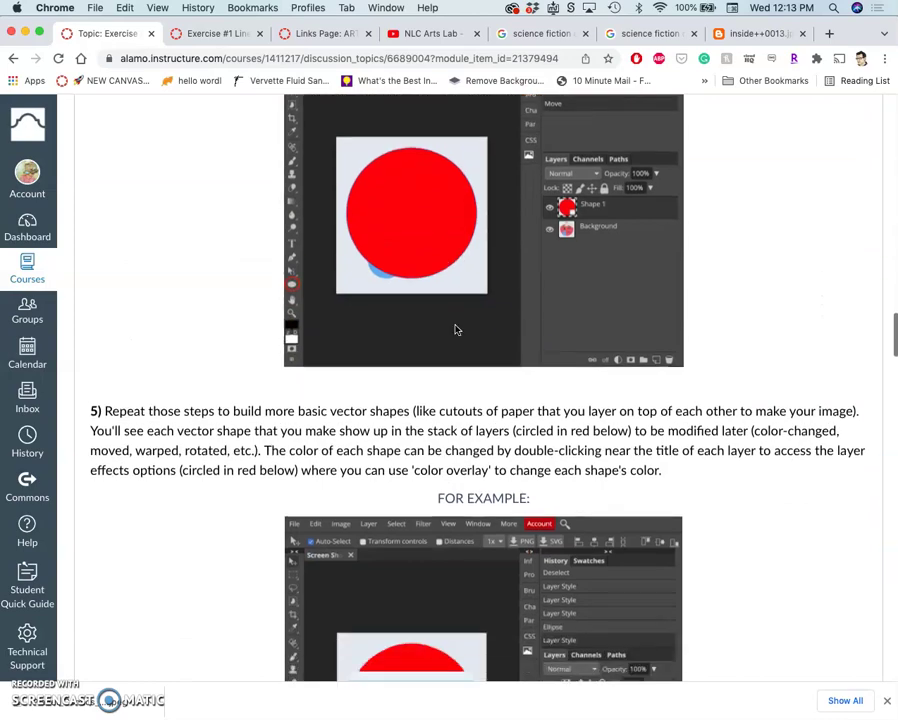
scroll(455, 330, "down", 20)
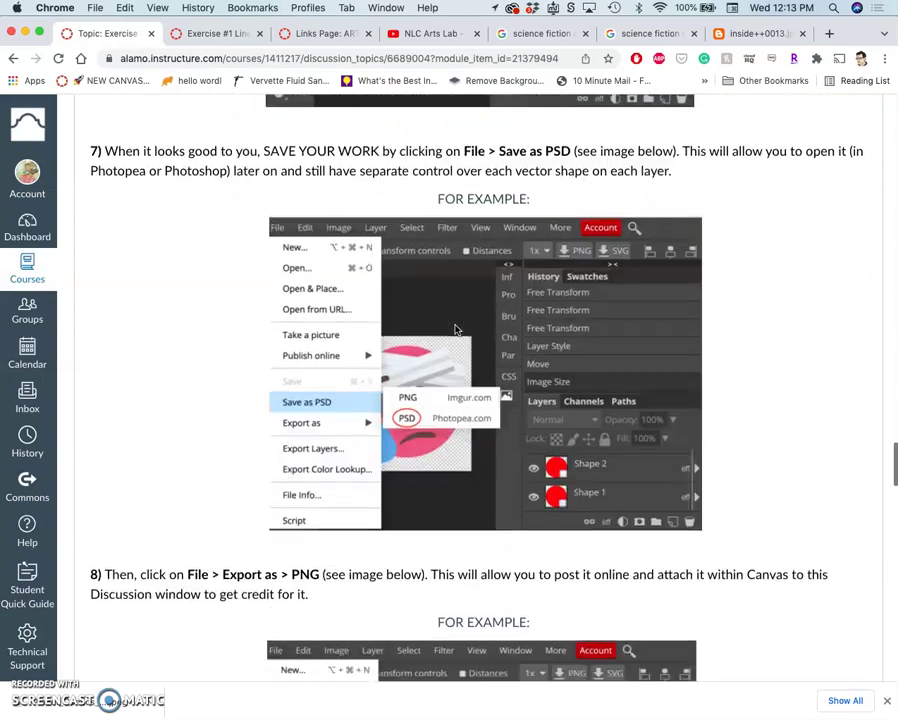
scroll(455, 330, "down", 20)
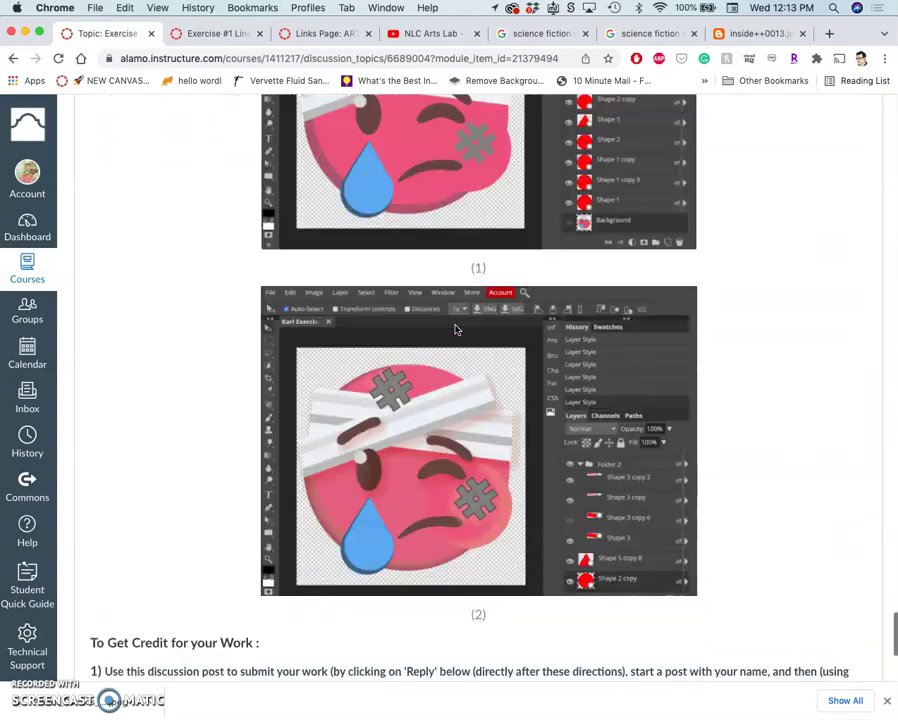
scroll(455, 330, "up", 3)
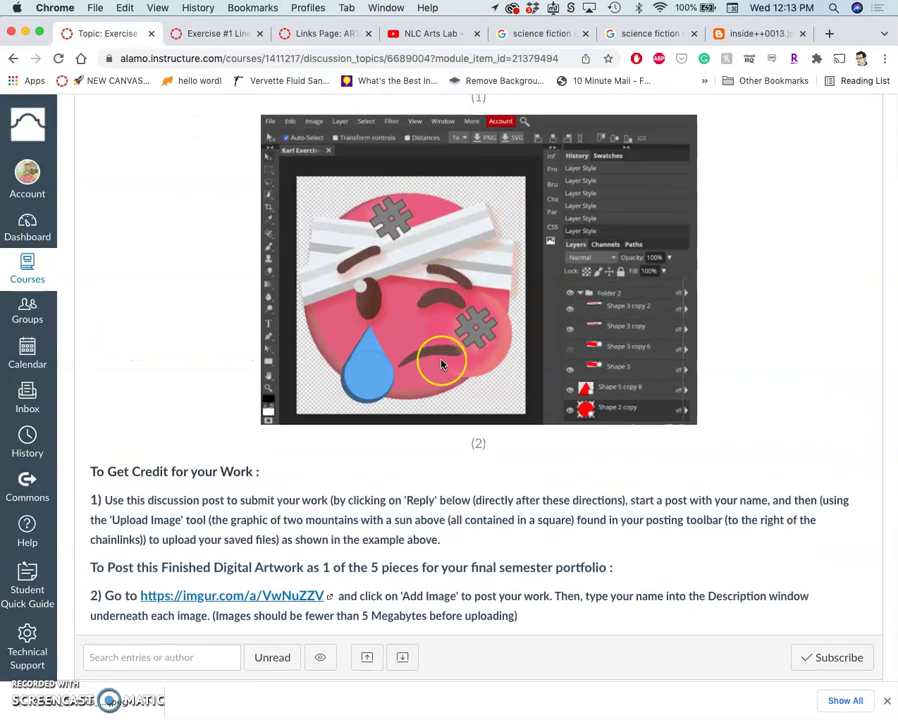
scroll(441, 364, "up", 20)
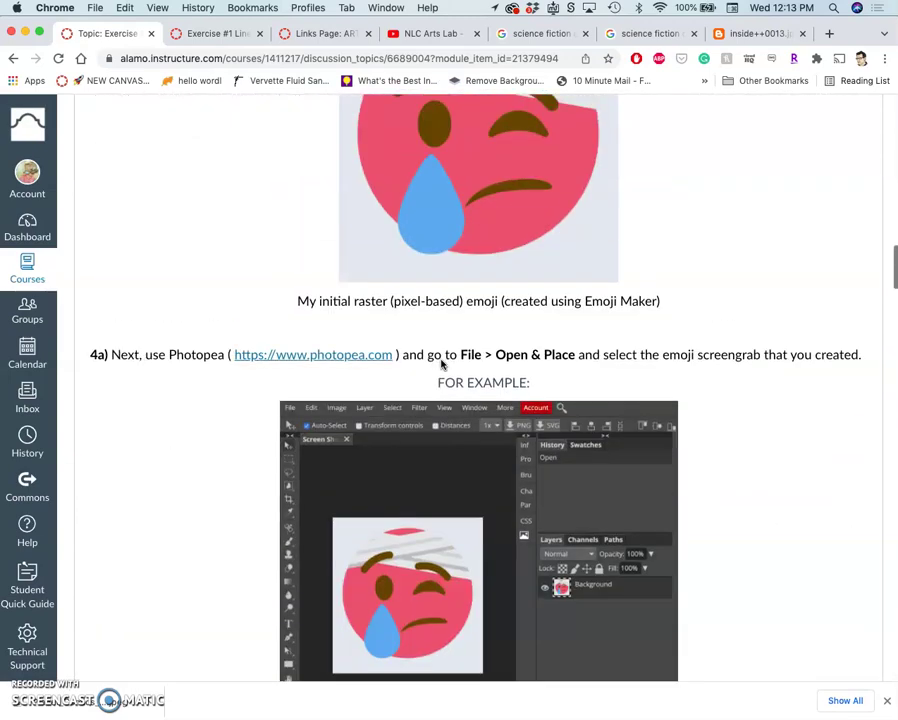
scroll(441, 364, "up", 15)
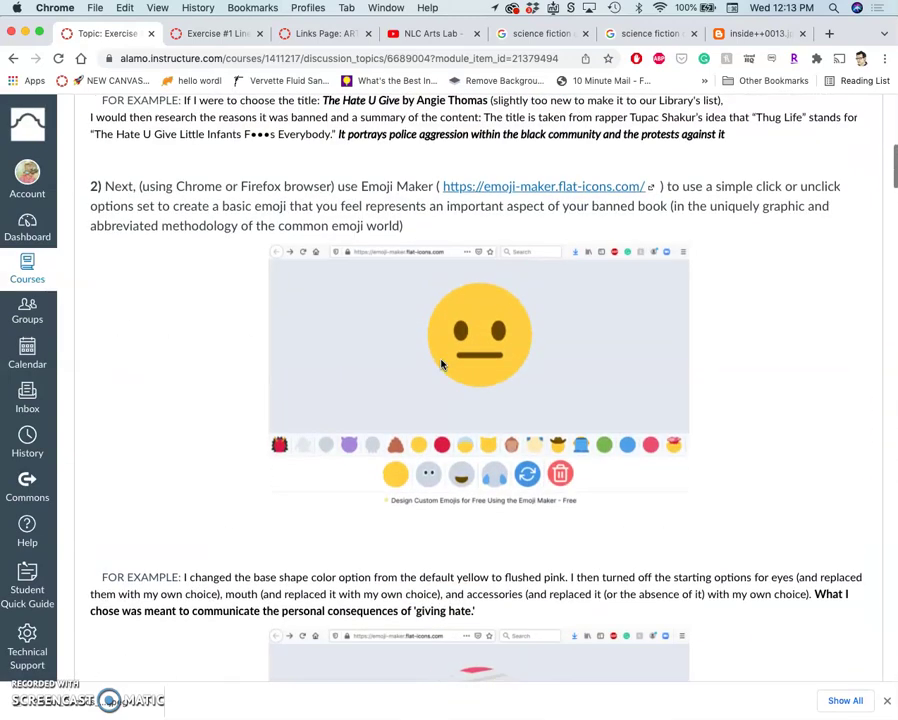
scroll(441, 364, "up", 5)
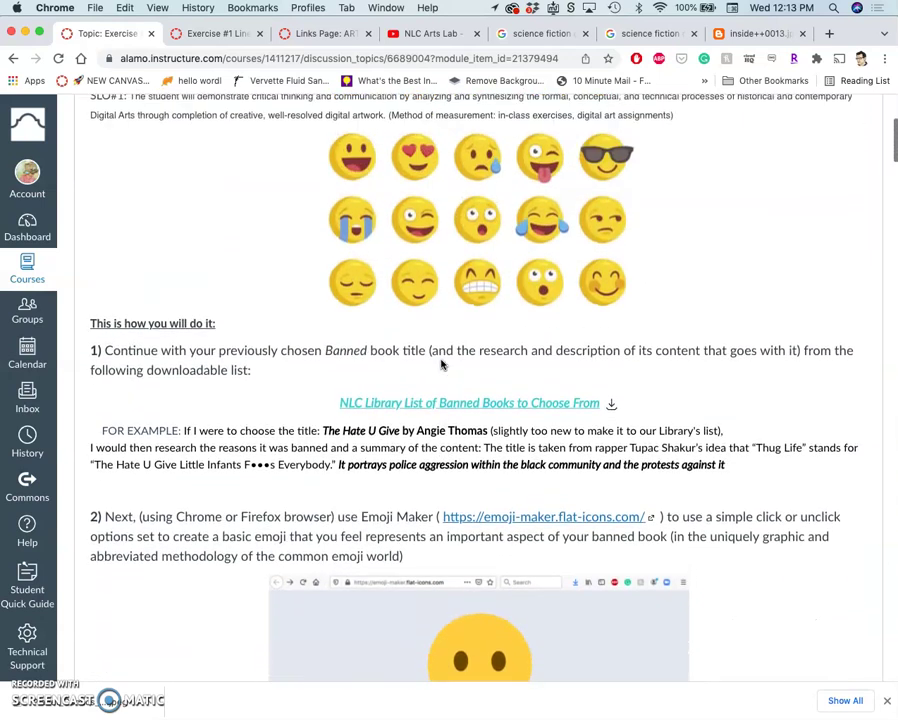
- Open emoji-maker.flat-icons.com, reload it for a fresh start, and show the tear choices
left_click(548, 555)
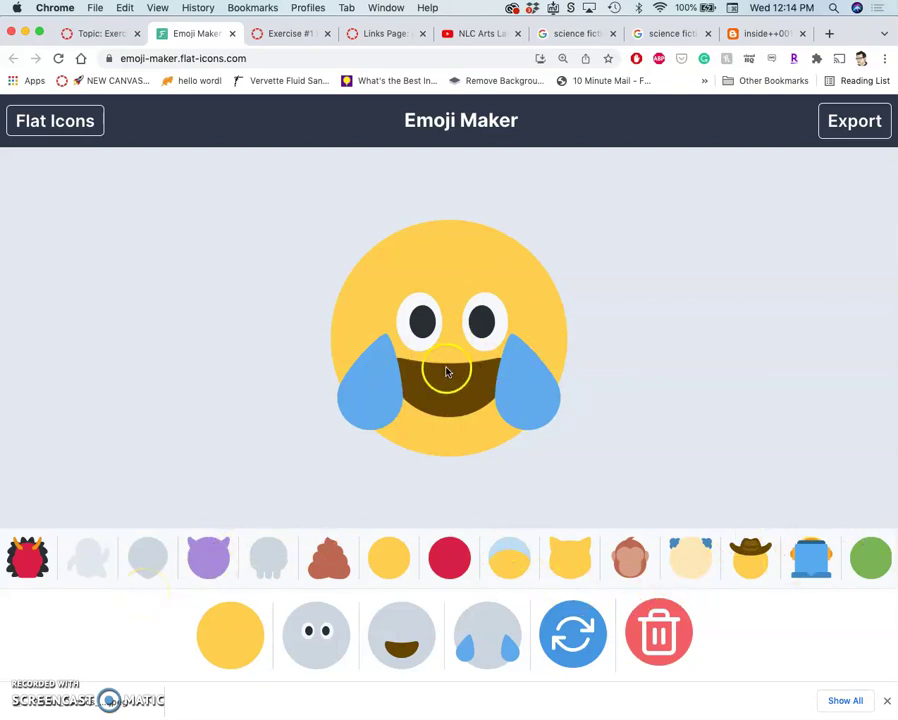
left_click(57, 58)
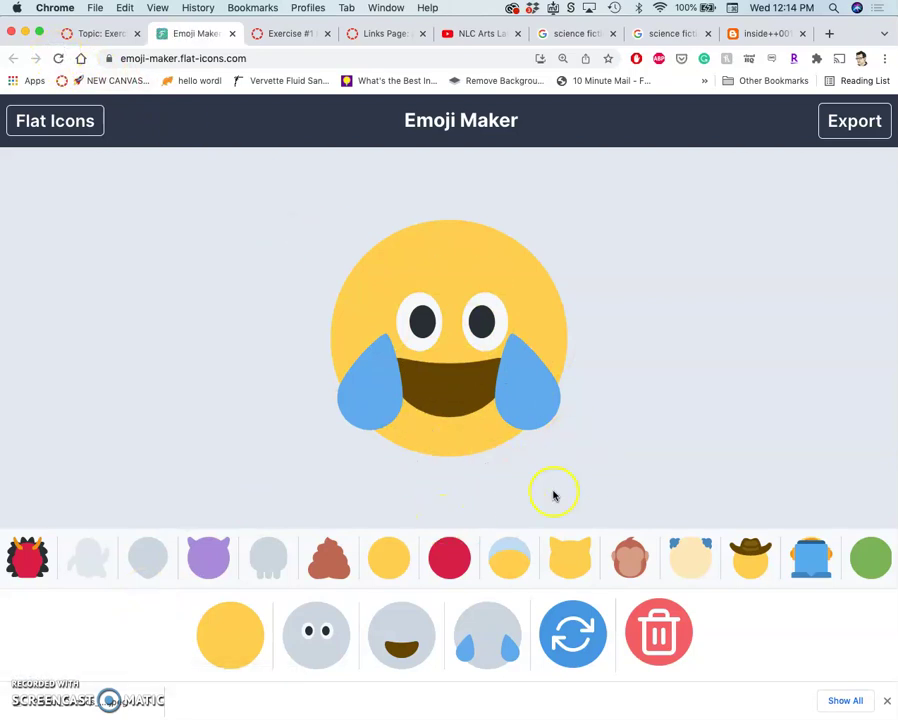
left_click(505, 654)
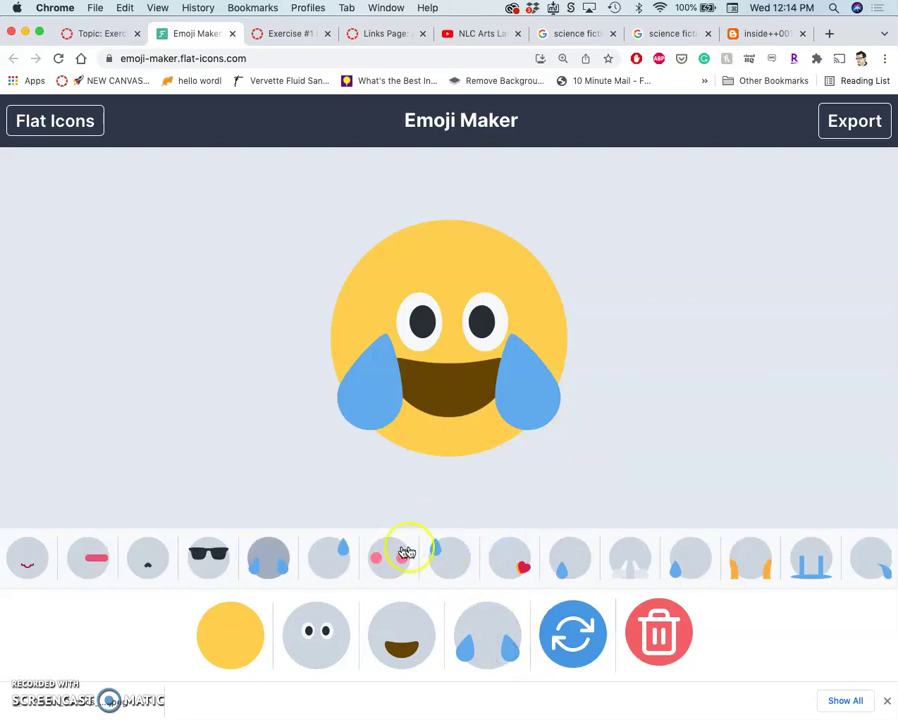
- Try red, poop, monkey, cowboy-hat, blue-haired and robot faces as the base
left_click(236, 634)
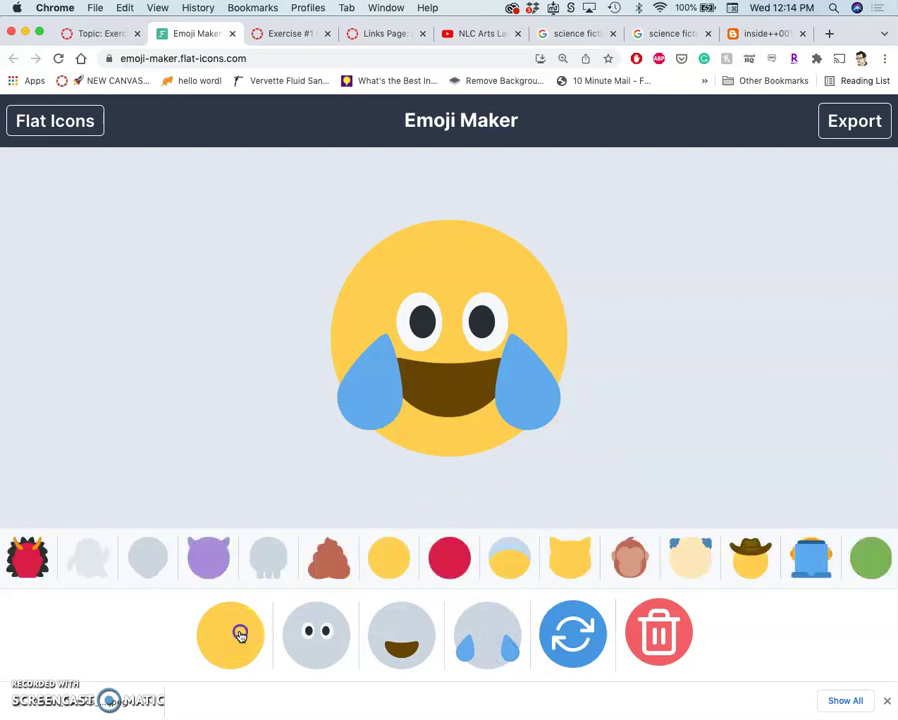
left_click(455, 559)
left_click(338, 556)
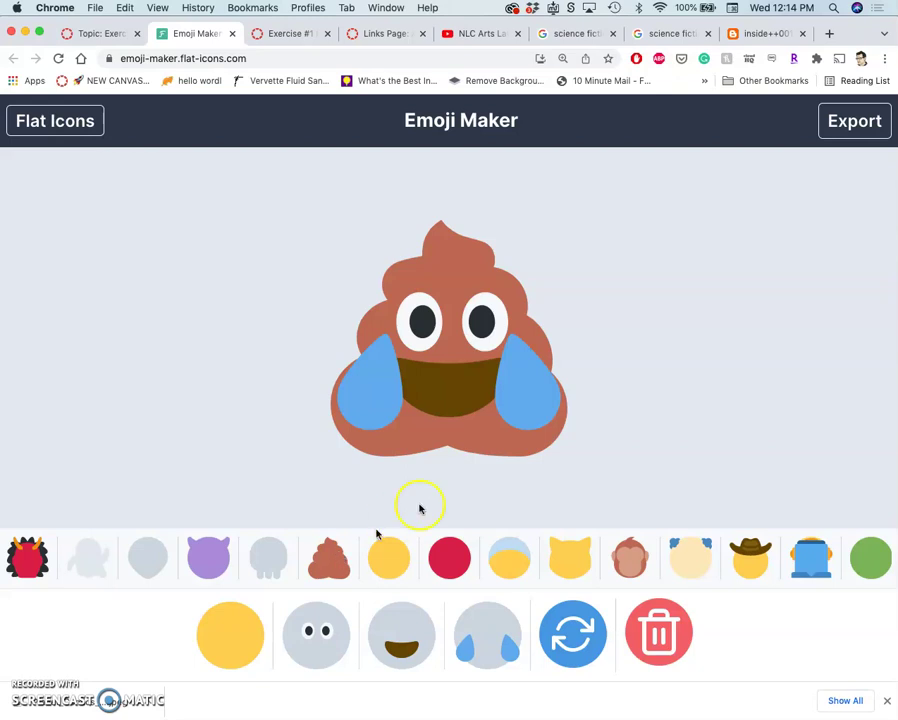
left_click(631, 566)
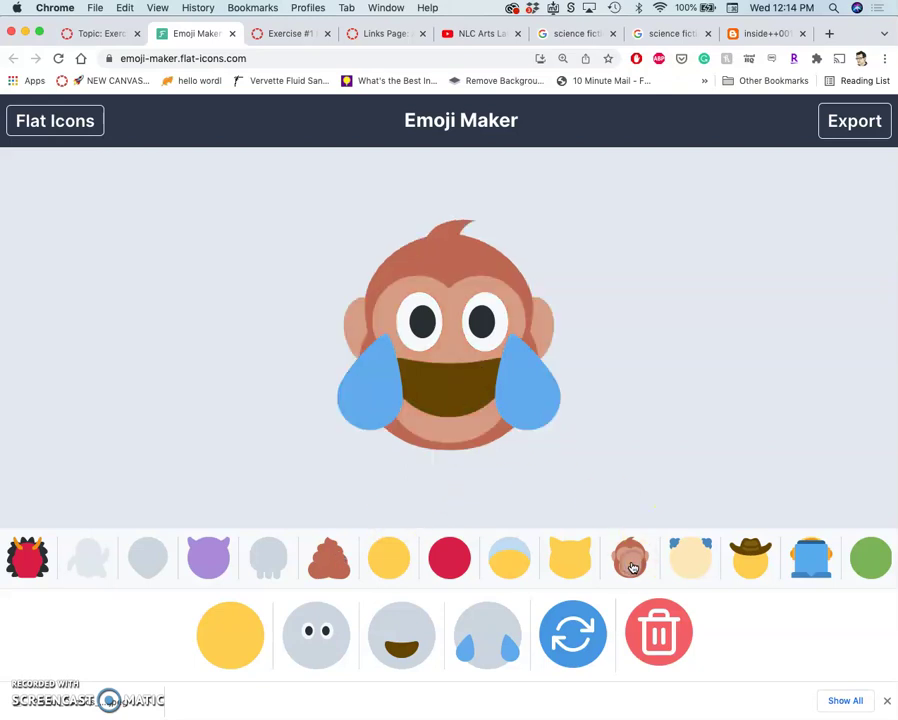
left_click(752, 564)
left_click(697, 564)
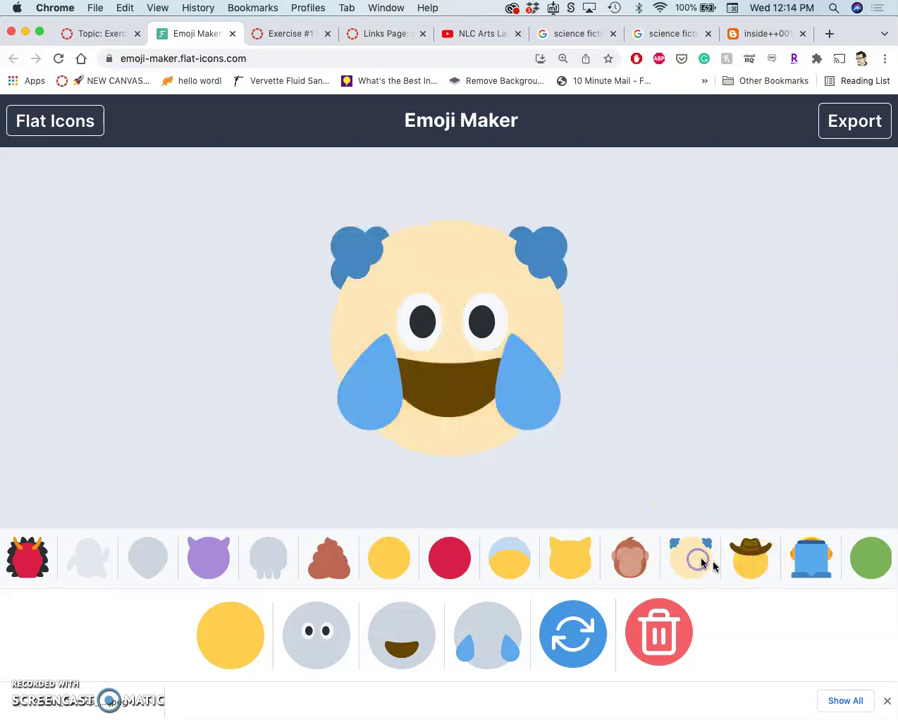
left_click(804, 565)
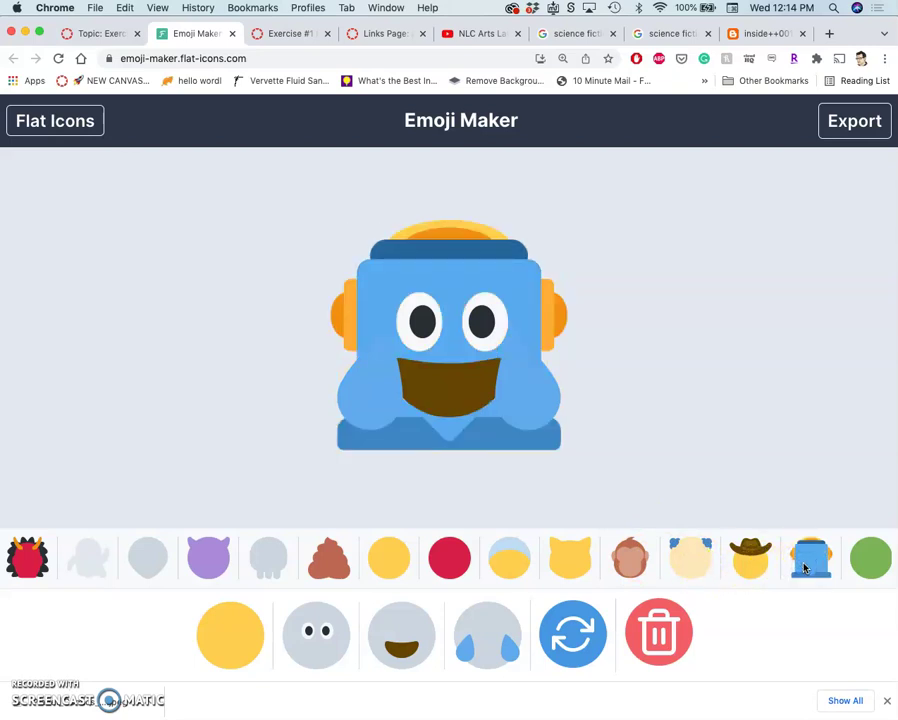
- Try the ghost and purple devil bases, then choose the yellow exploding head
left_click(286, 555)
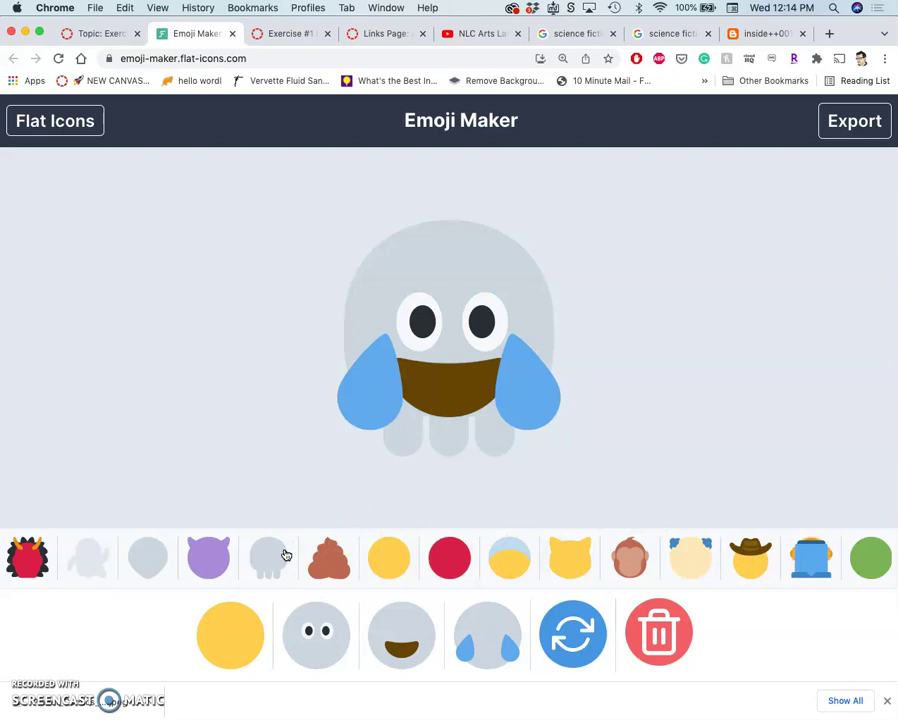
scroll(208, 552, "right", 10)
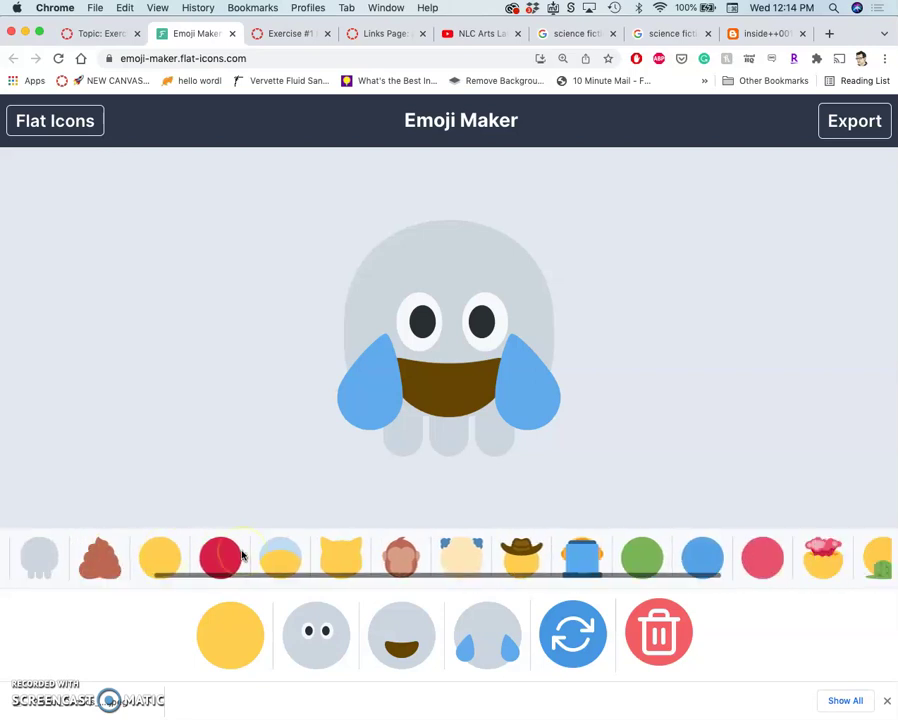
scroll(242, 555, "left", 10)
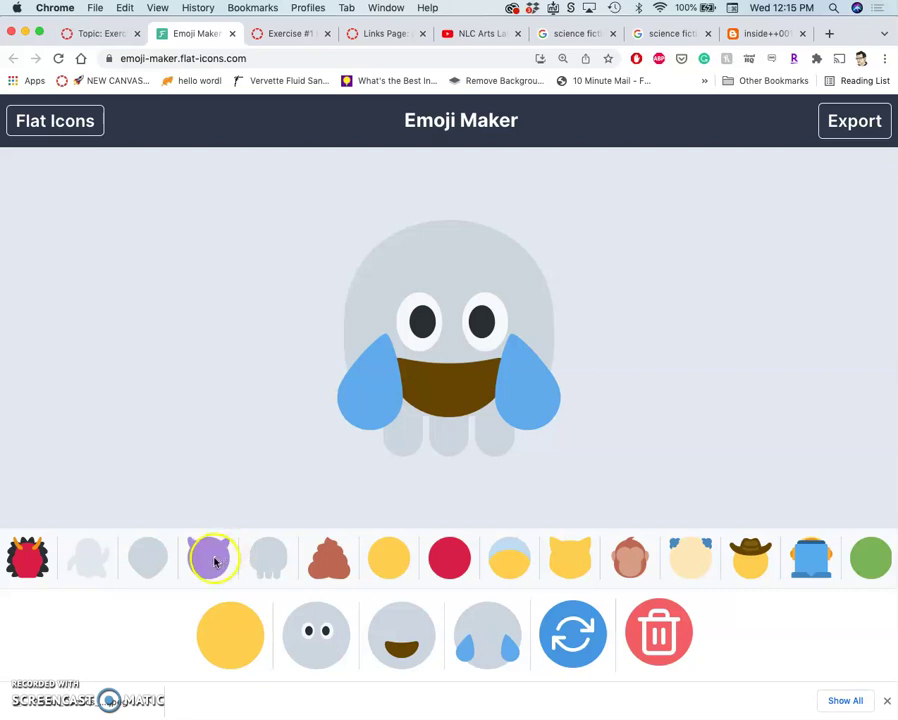
left_click(211, 558)
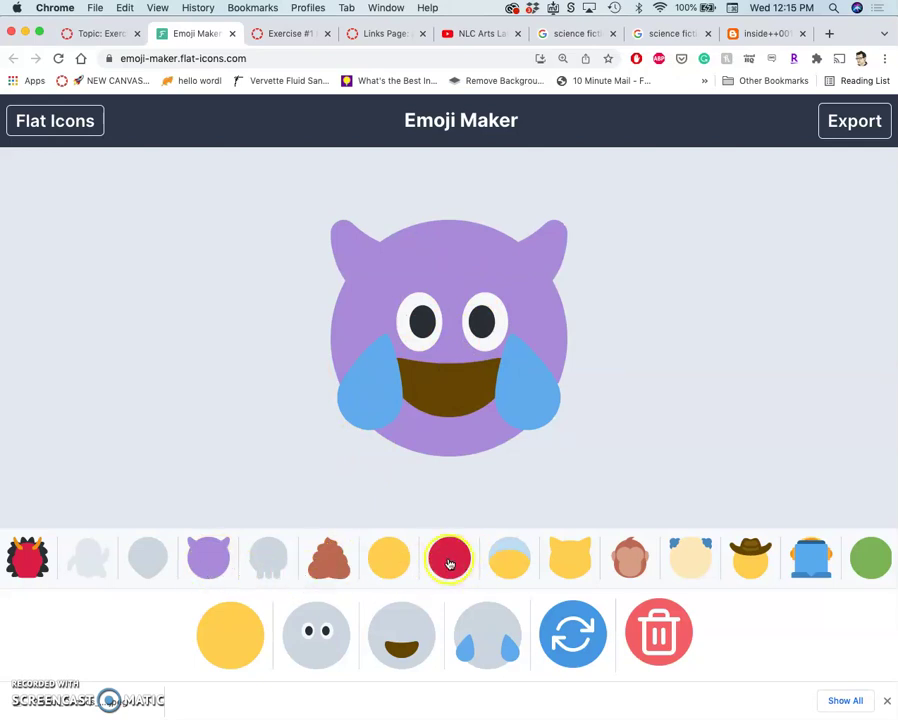
scroll(448, 562, "right", 5)
scroll(448, 564, "right", 8)
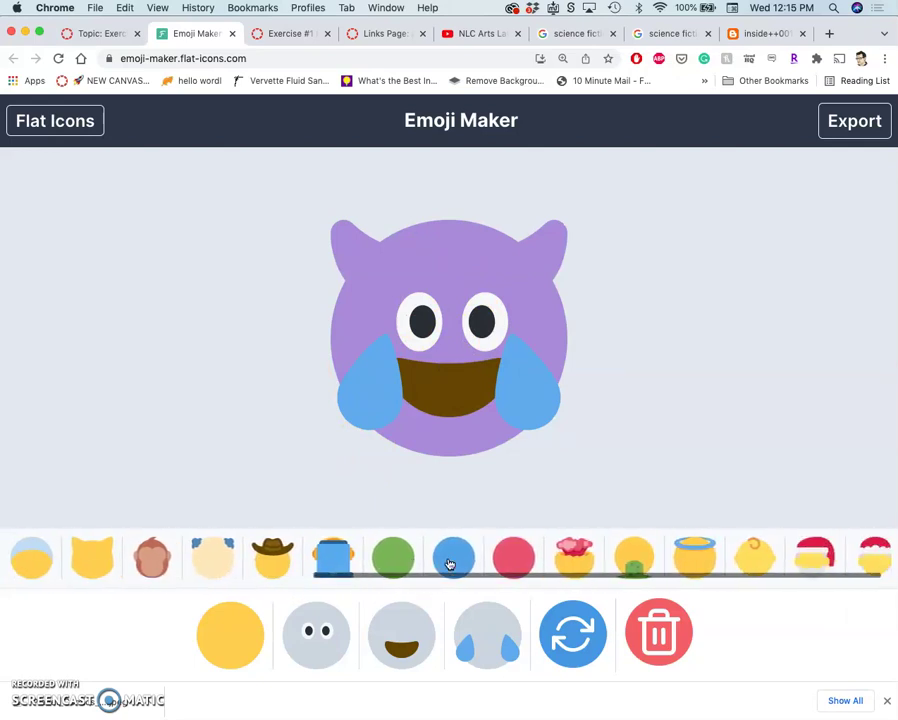
left_click(566, 558)
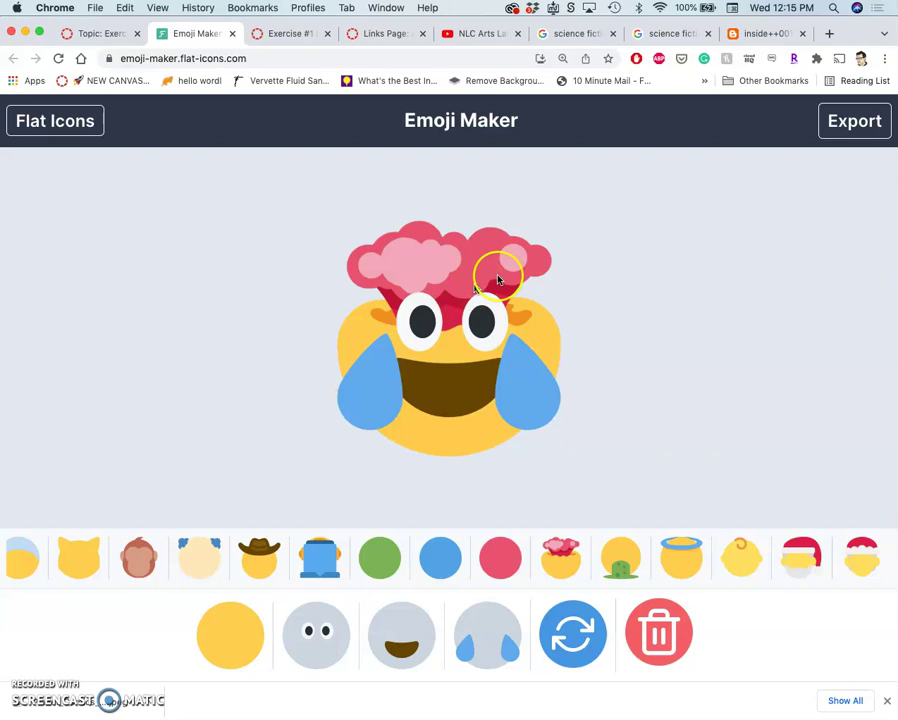
- Look over the eye styles and then the tear and extra-item options
left_click(327, 636)
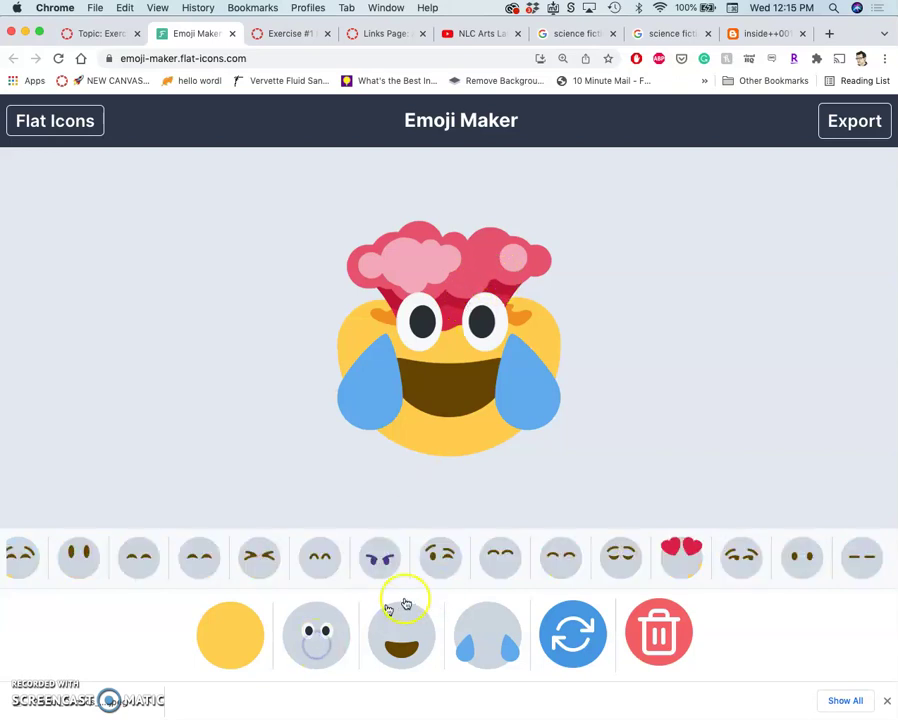
left_click(480, 636)
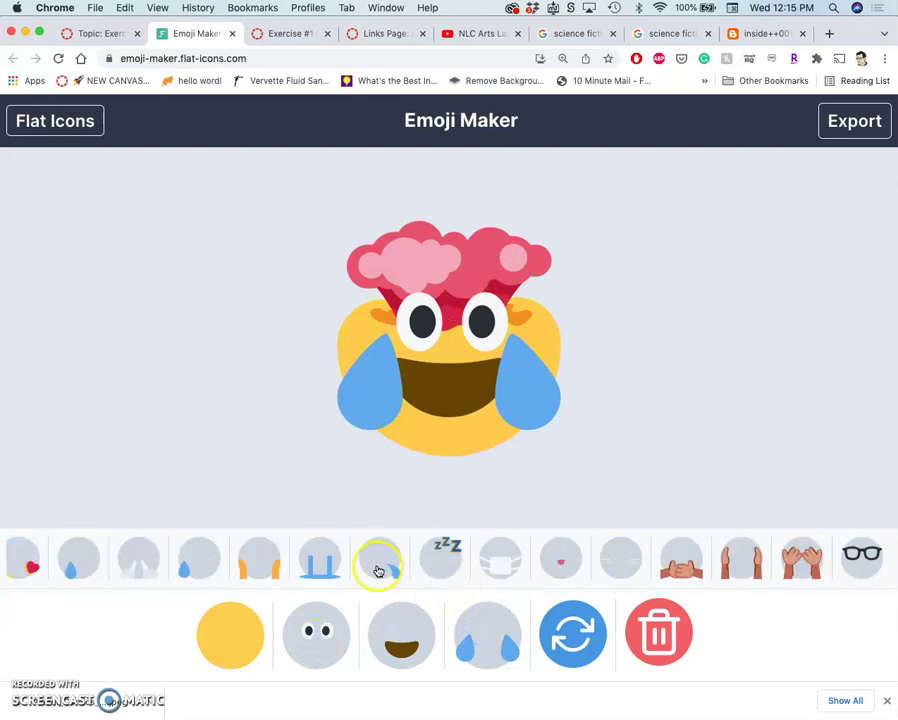
scroll(375, 566, "left", 5)
left_click(337, 565)
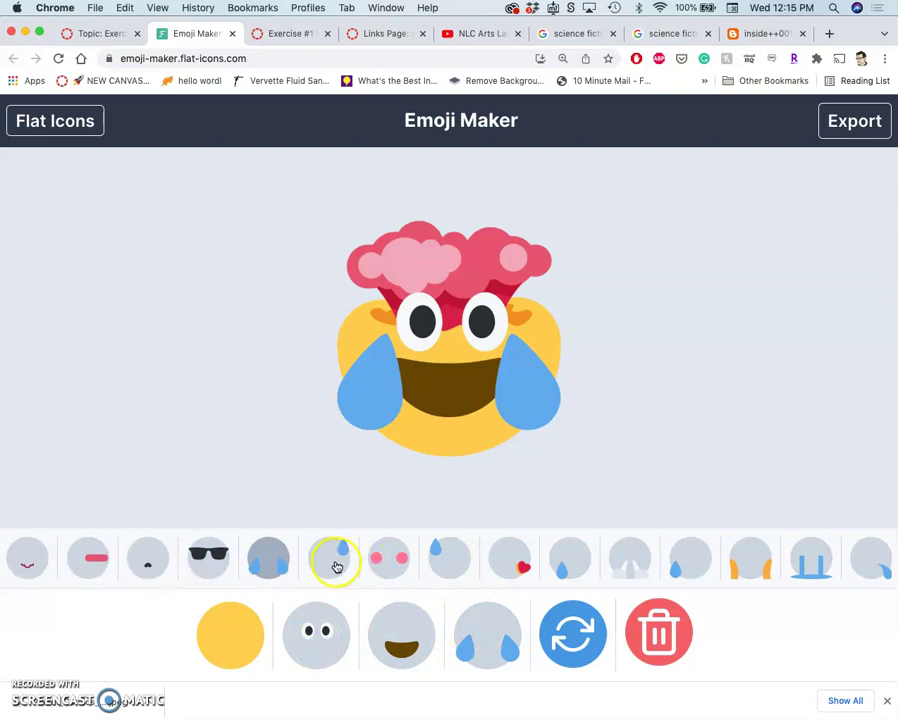
- Add sweat drops above the head, then remove them again
scroll(381, 565, "right", 10)
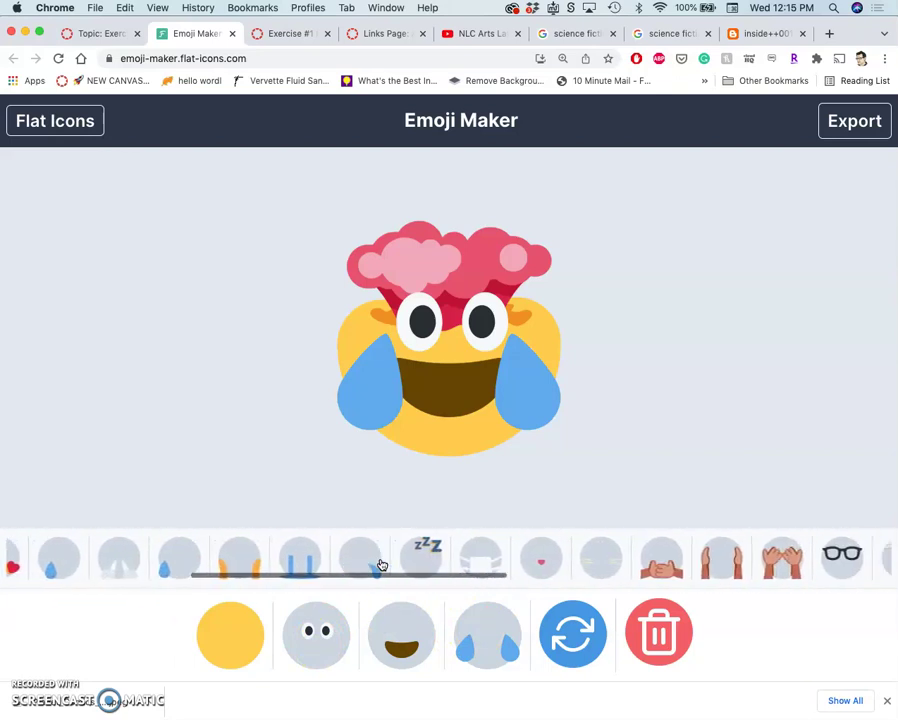
scroll(381, 565, "right", 10)
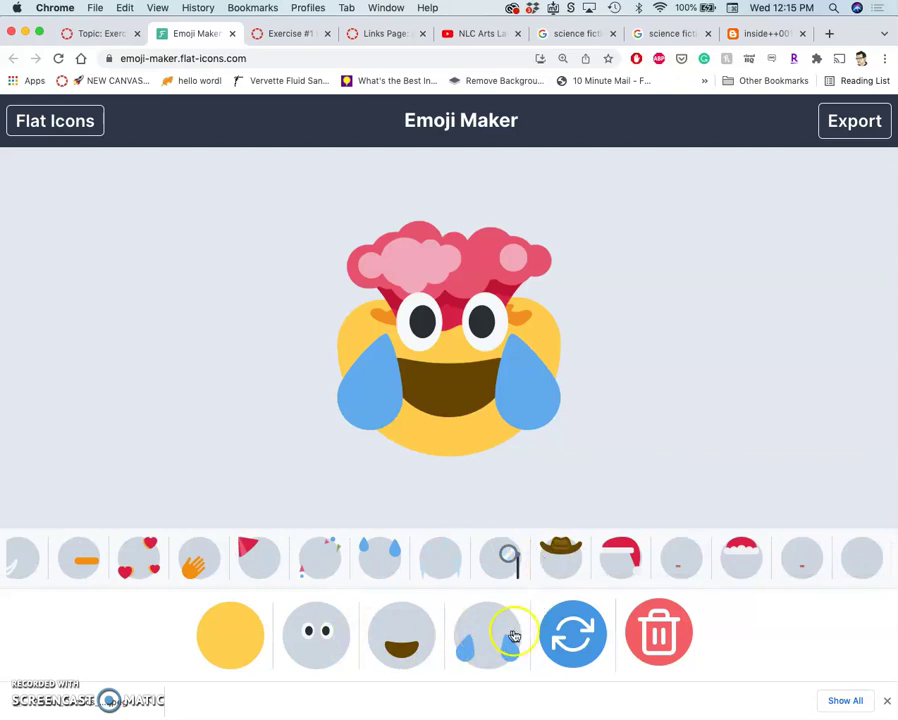
left_click(390, 562)
left_click(390, 562)
scroll(390, 562, "left", 15)
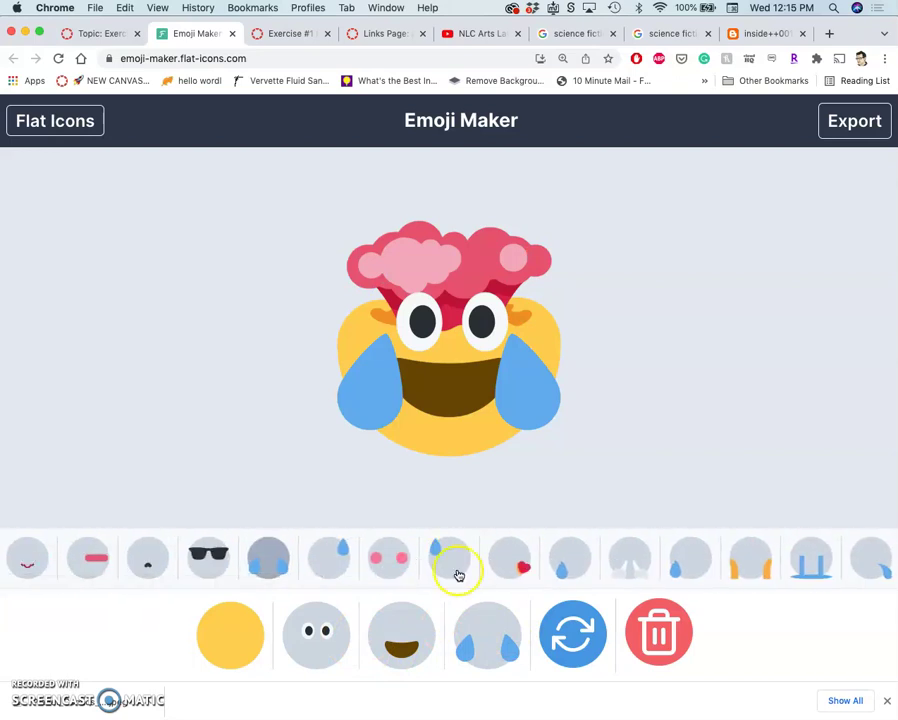
- Try brown eyes, wide eyes with raised brows and upward-looking eyes
left_click(333, 634)
scroll(490, 558, "right", 10)
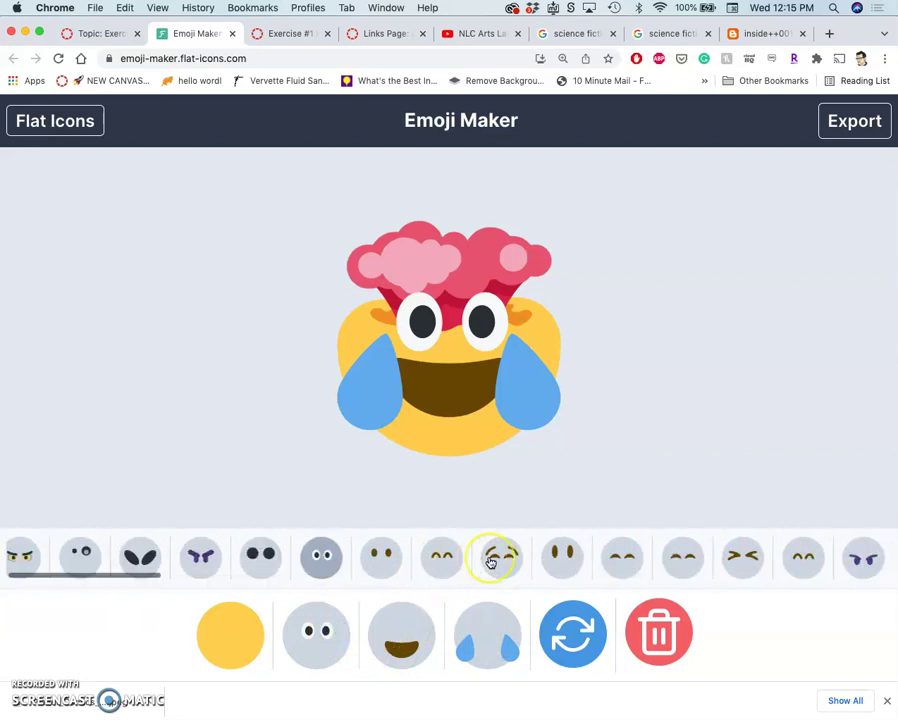
scroll(490, 558, "right", 10)
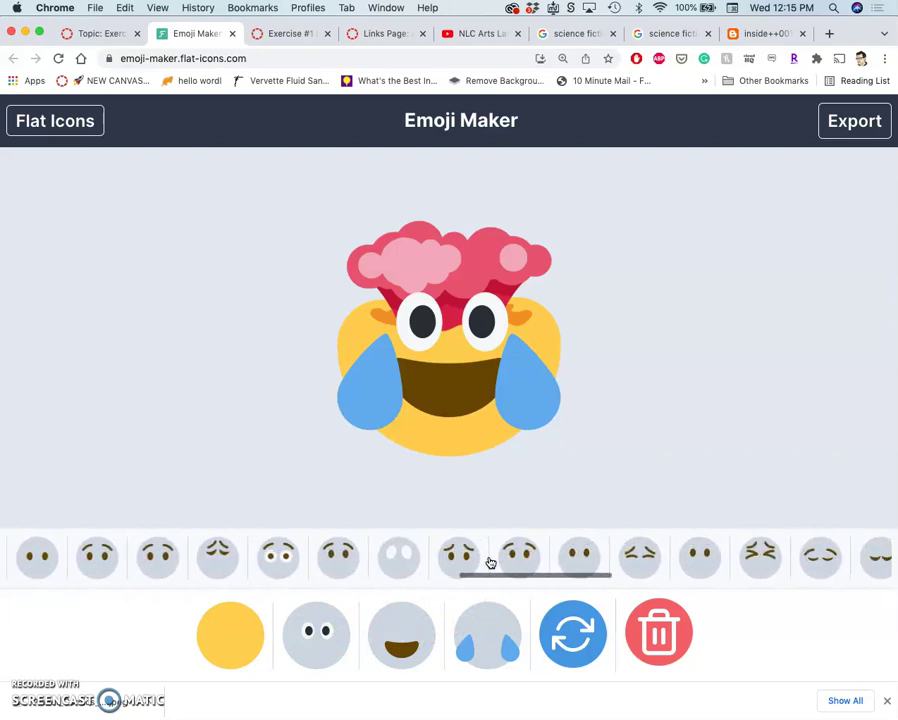
left_click(563, 557)
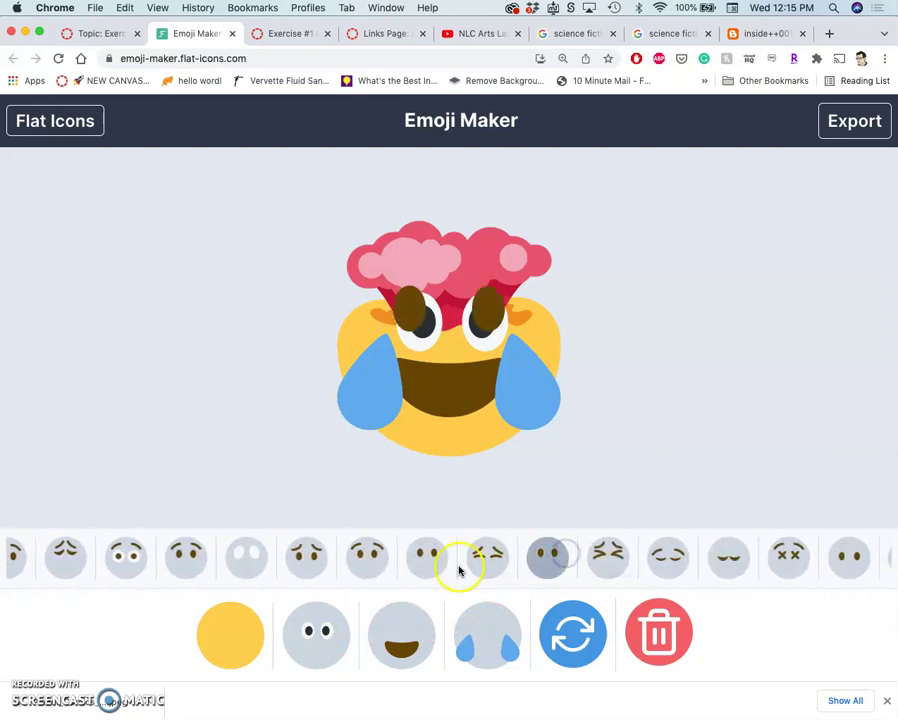
scroll(456, 562, "left", 5)
left_click(283, 558)
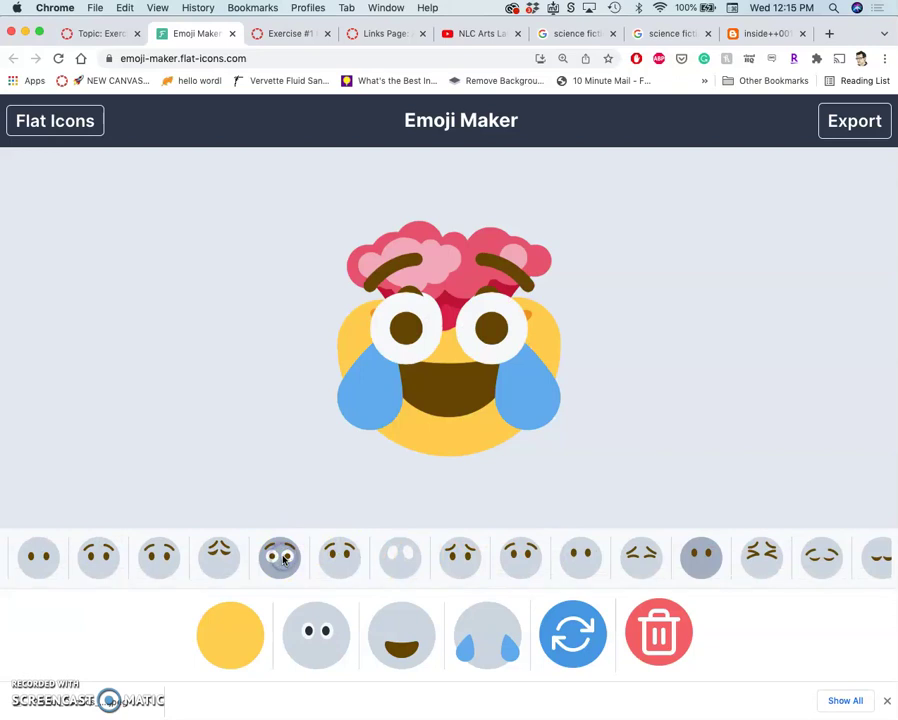
left_click(306, 556)
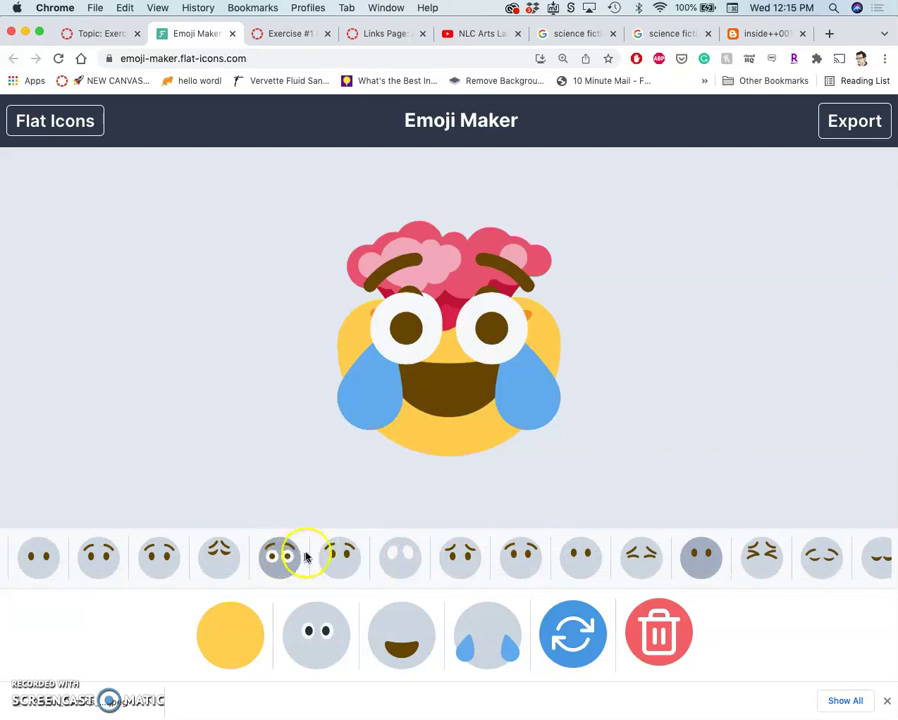
left_click(345, 555)
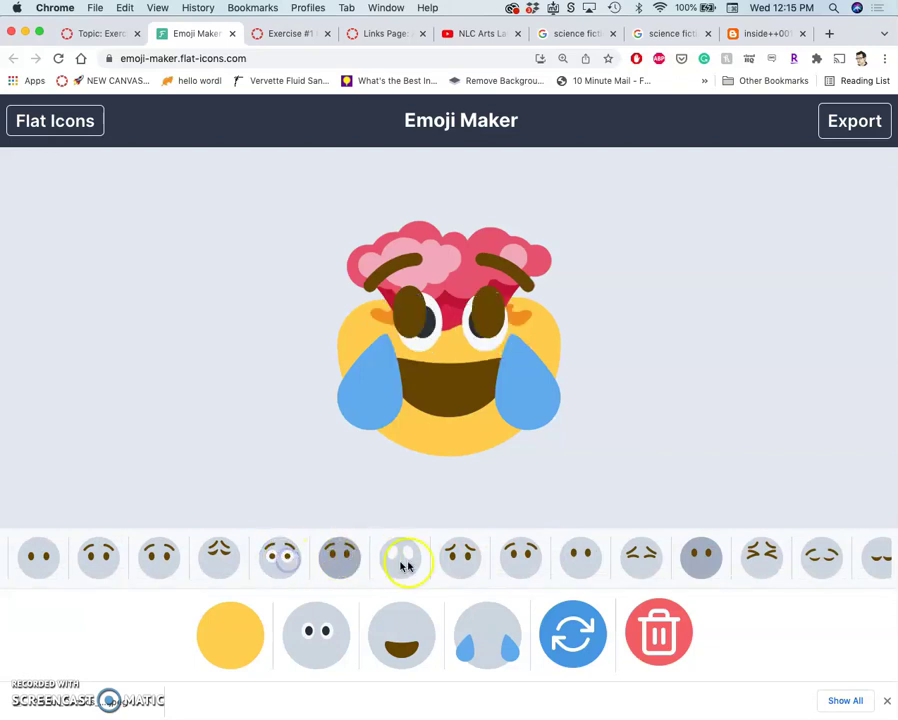
- Settle on plain brown oval eyes beneath curved eyebrows
left_click(706, 565)
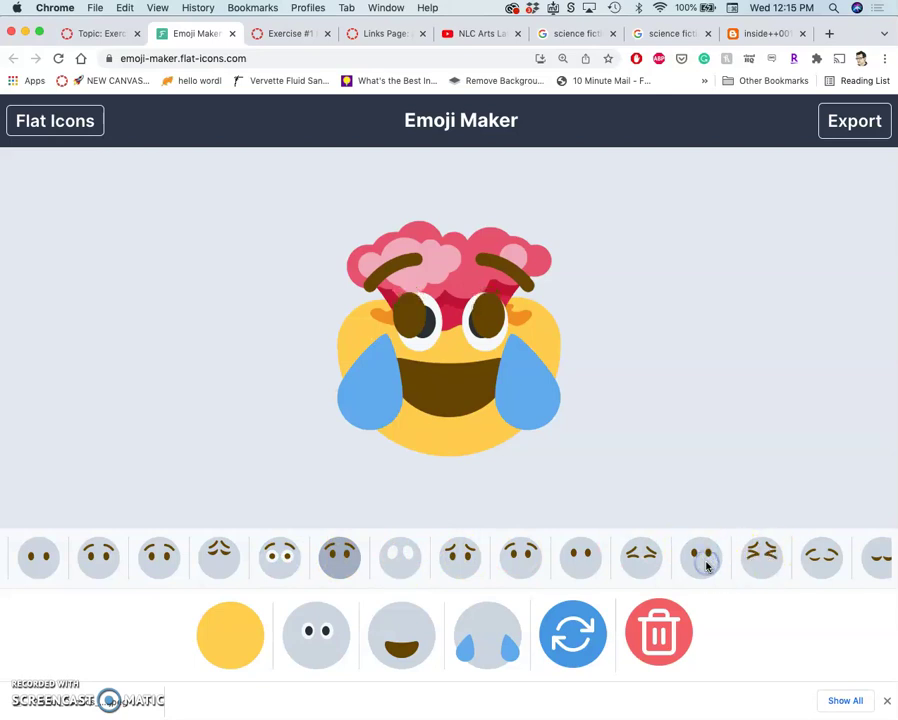
scroll(705, 565, "right", 10)
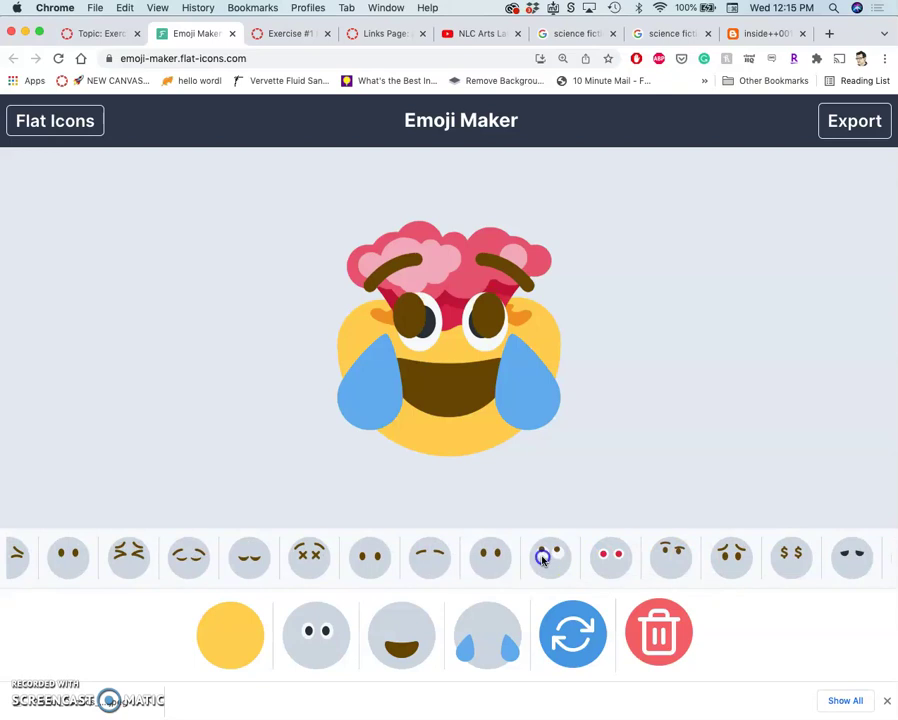
scroll(752, 550, "right", 4)
scroll(752, 550, "right", 9)
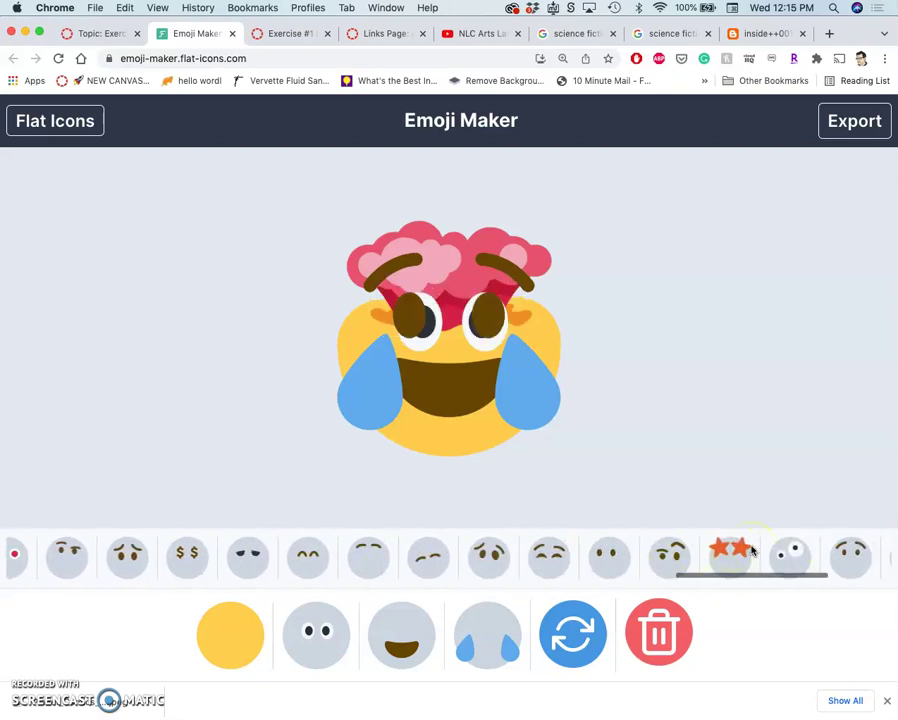
scroll(752, 550, "left", 3)
scroll(752, 550, "left", 20)
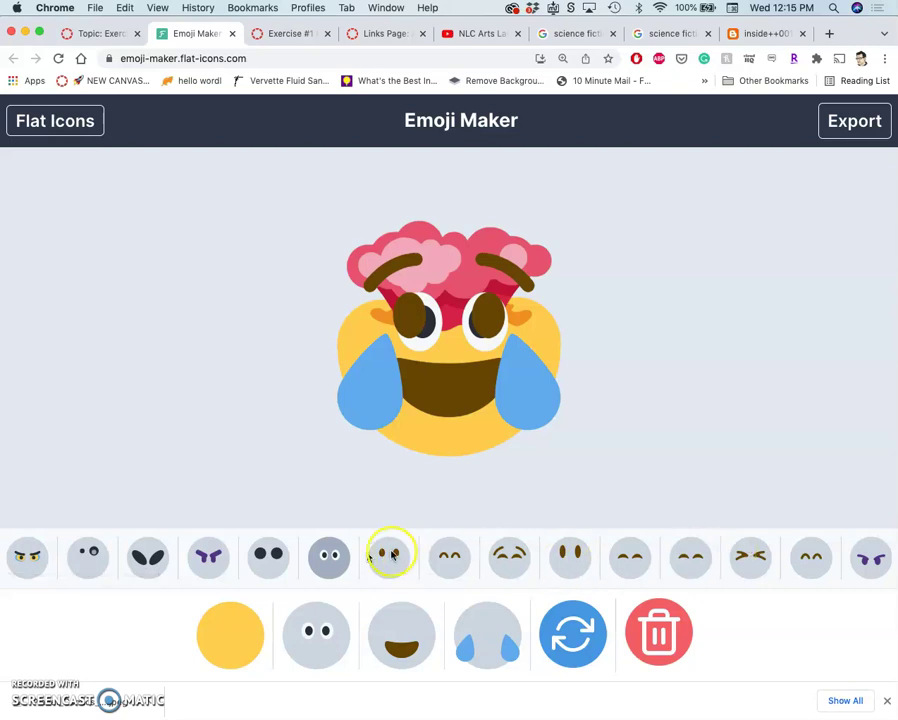
left_click(324, 560)
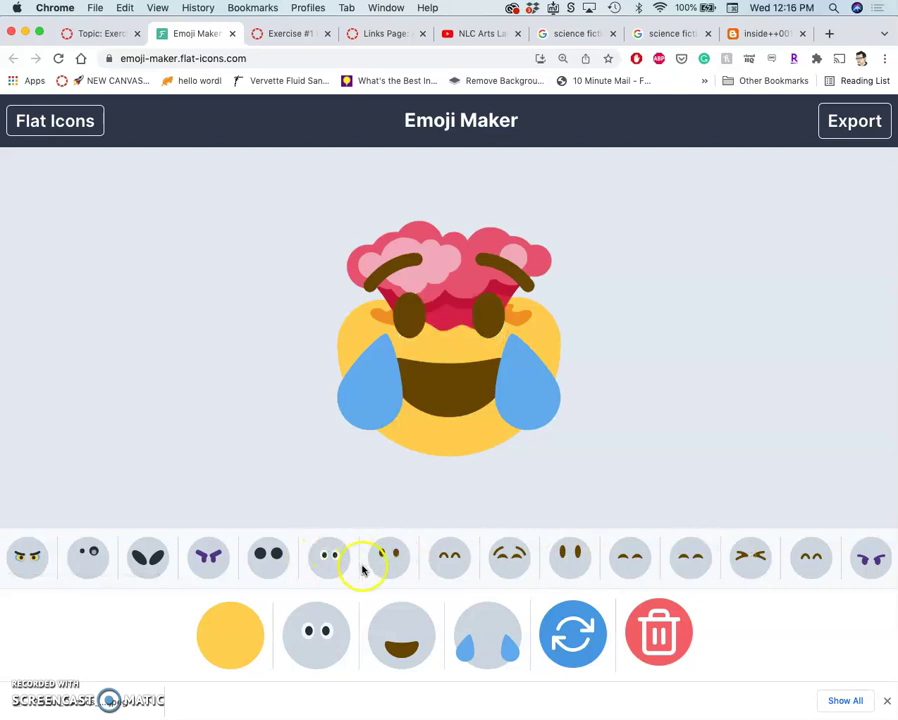
- Try a purple frown and a zigzag mouth on the exploding head
left_click(406, 632)
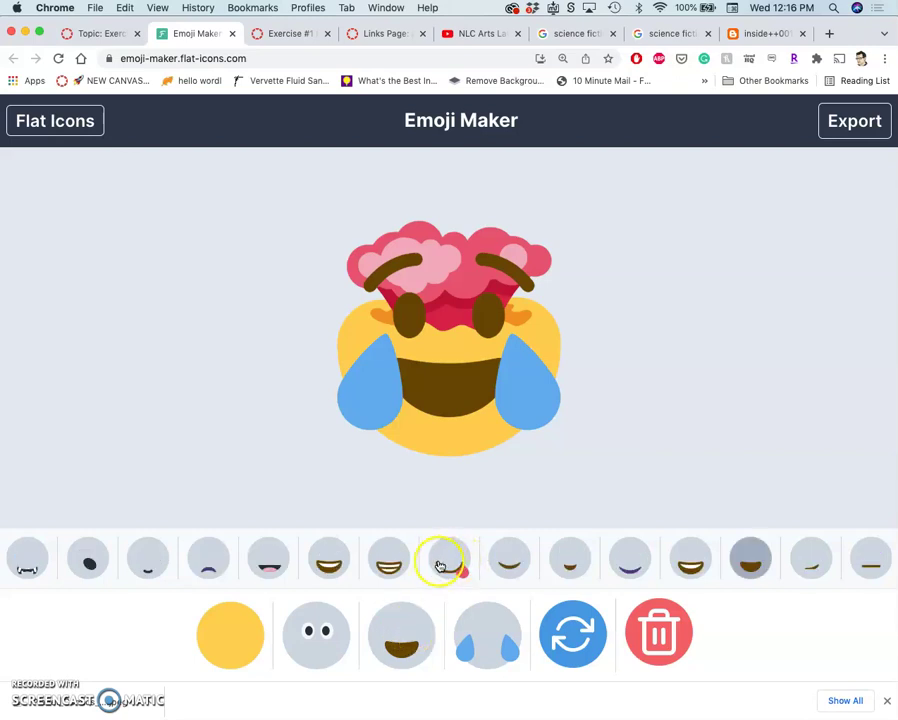
left_click(217, 565)
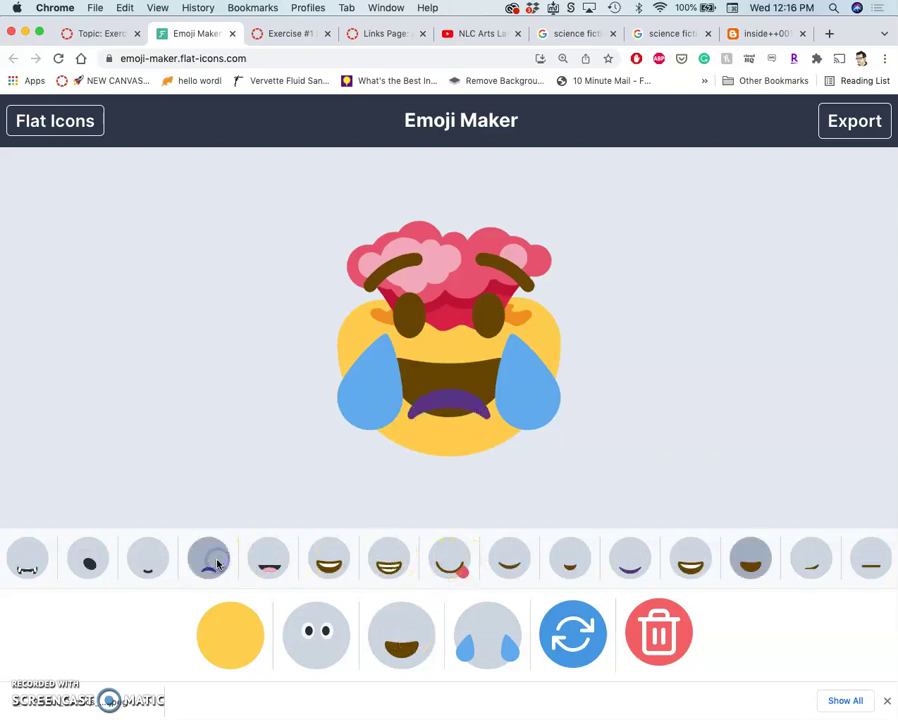
scroll(350, 556, "right", 3)
left_click(619, 553)
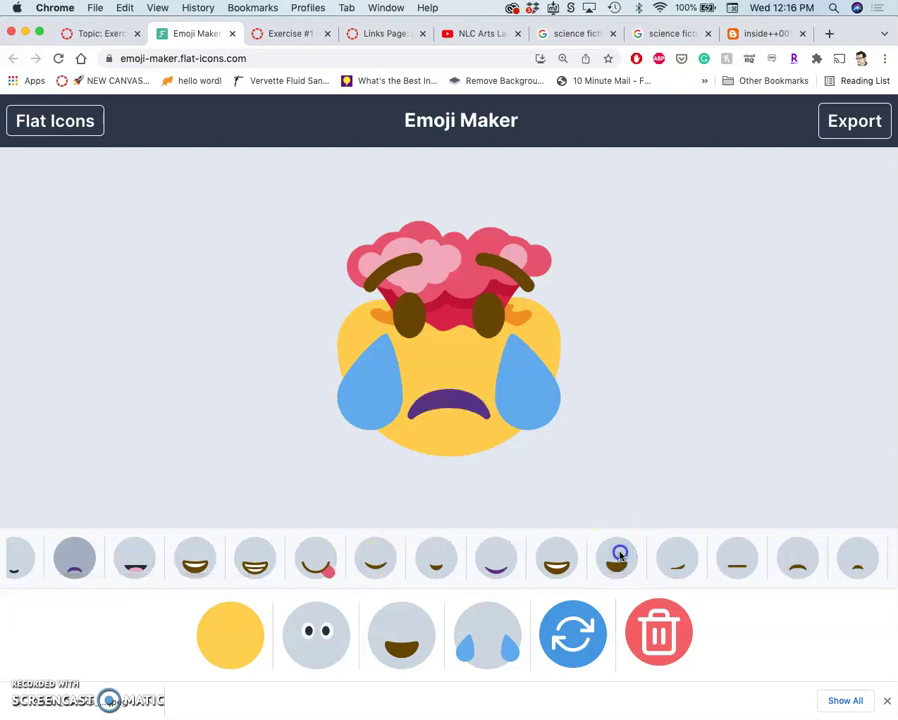
scroll(583, 545, "right", 5)
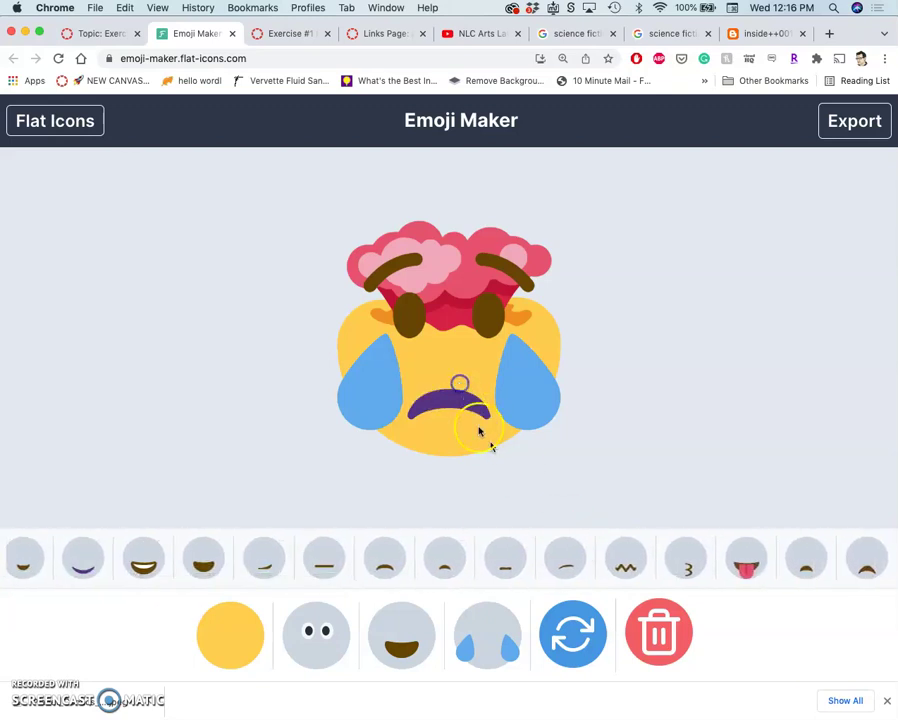
scroll(678, 570, "right", 2)
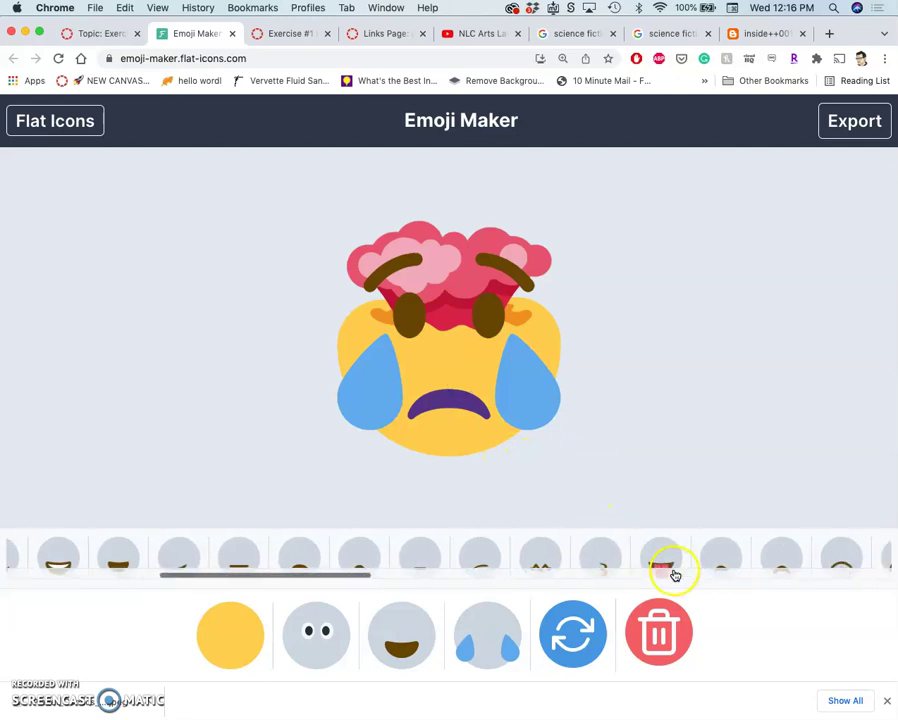
left_click(540, 556)
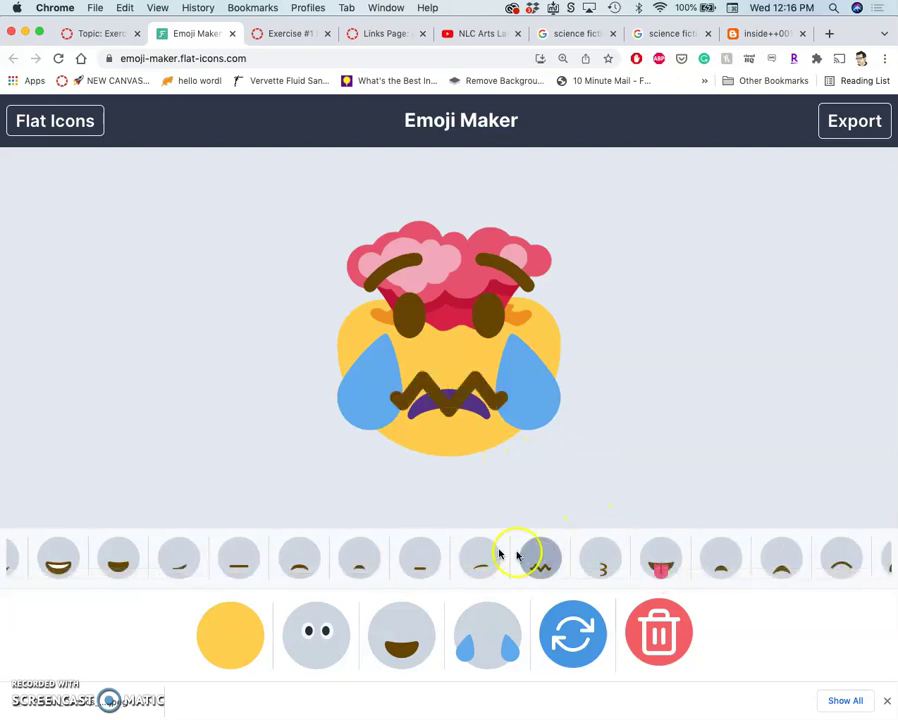
left_click(550, 557)
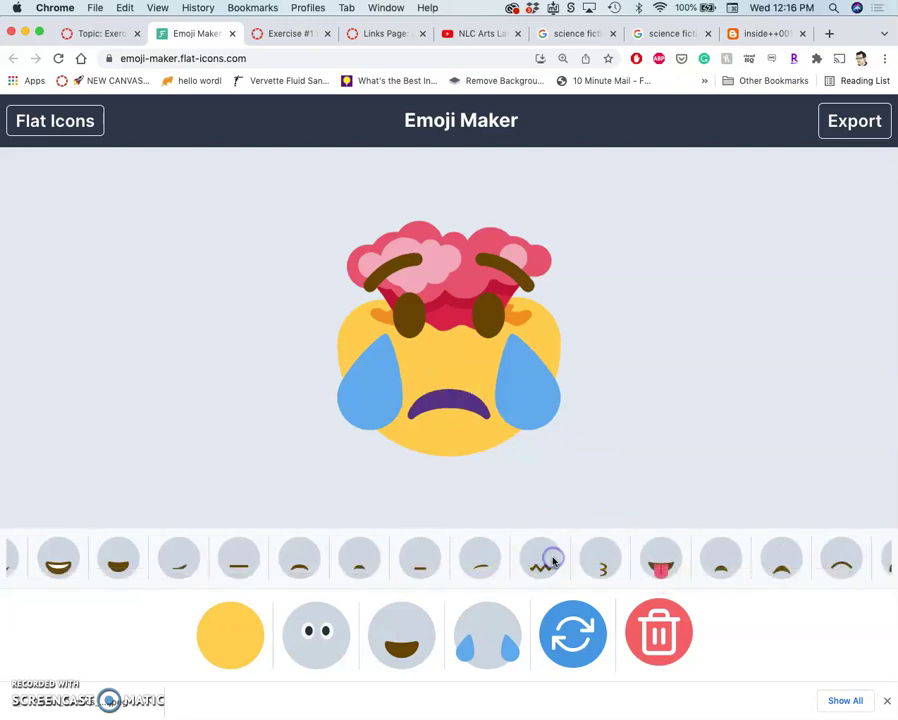
- Switch the mouth to the tongue-out style and bring up the accessory options
left_click(661, 562)
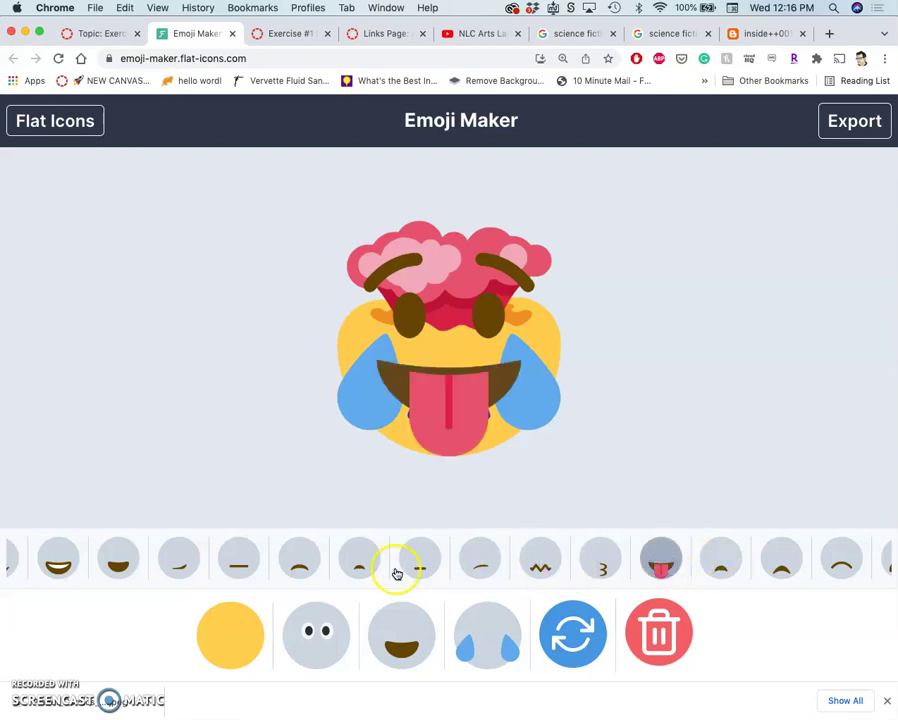
scroll(396, 560, "left", 10)
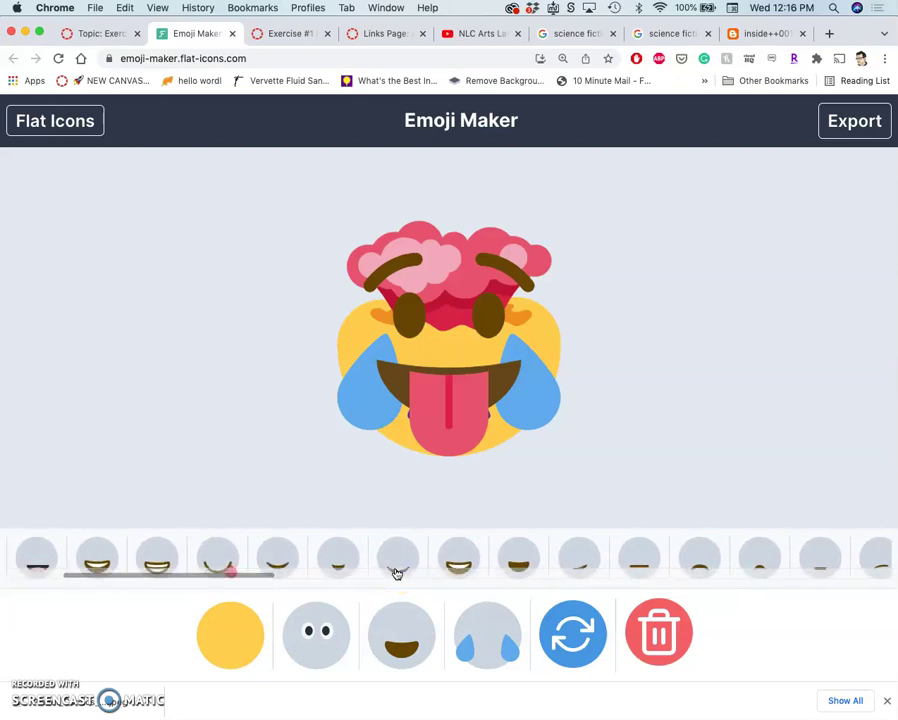
scroll(396, 573, "left", 5)
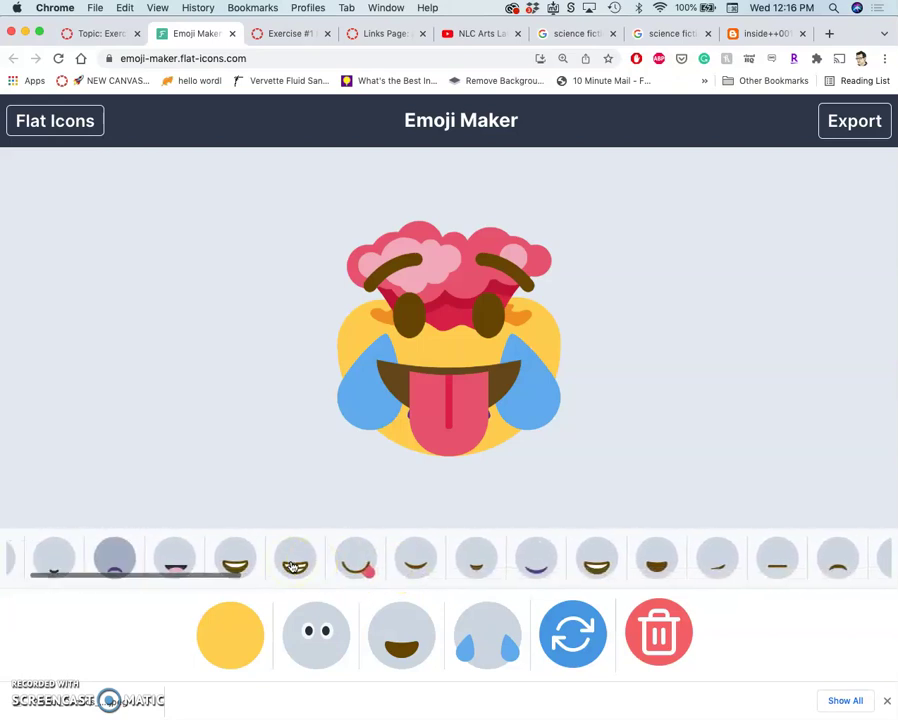
scroll(250, 562, "left", 3)
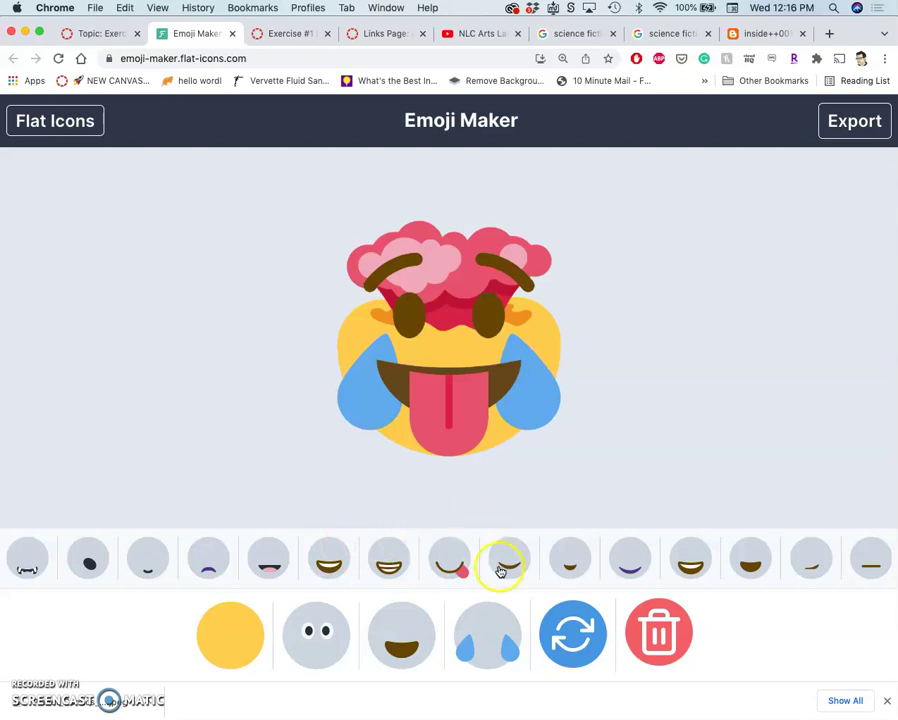
scroll(500, 568, "right", 10)
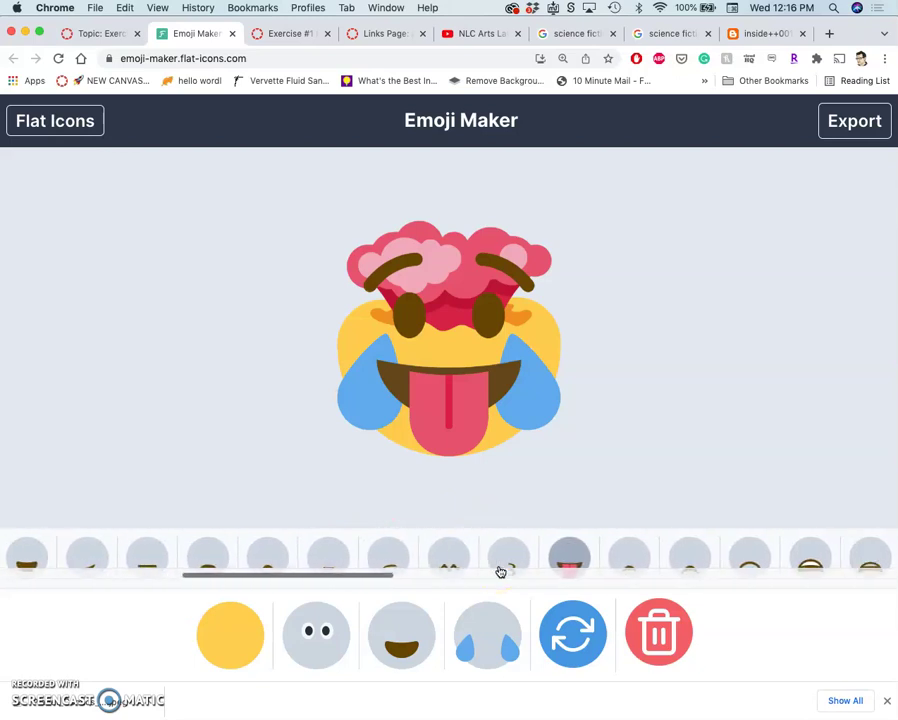
left_click(494, 633)
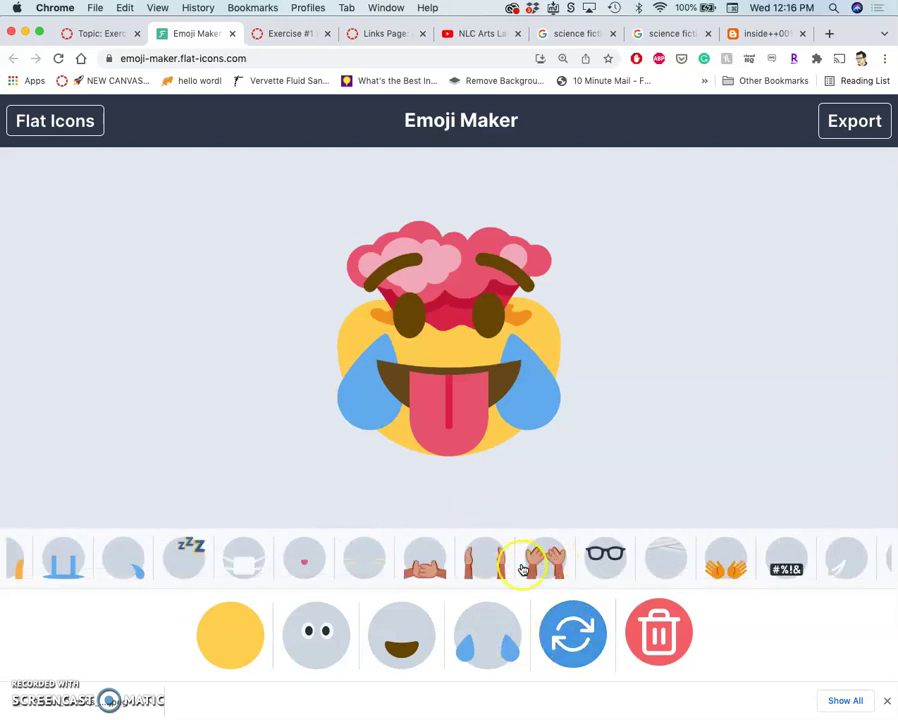
- Remove the blue tears, and try then drop a pink bandage, blush and cheek heart
scroll(525, 570, "left", 10)
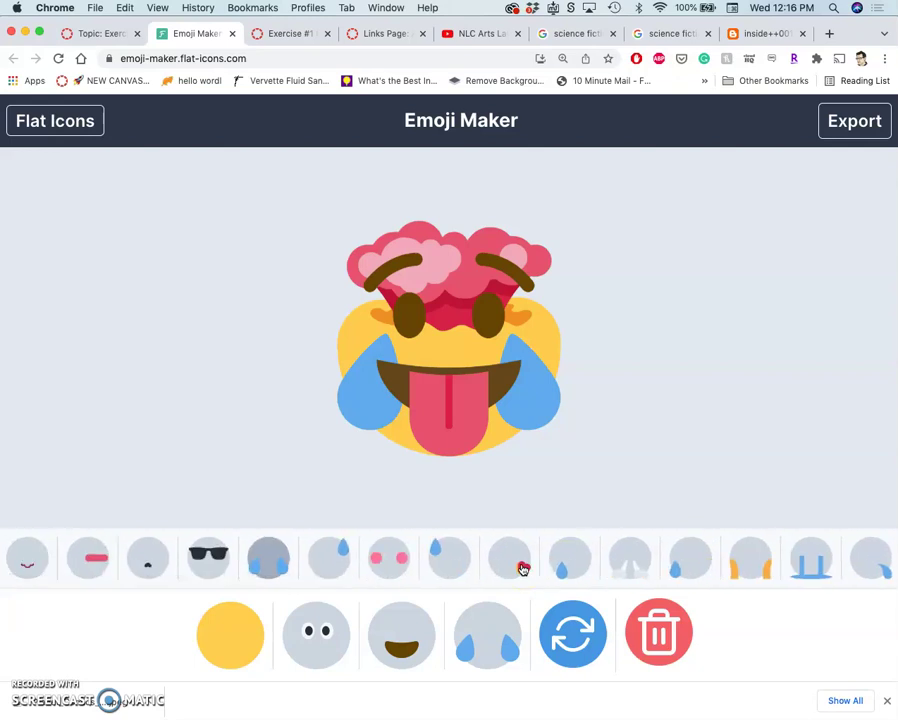
left_click(274, 556)
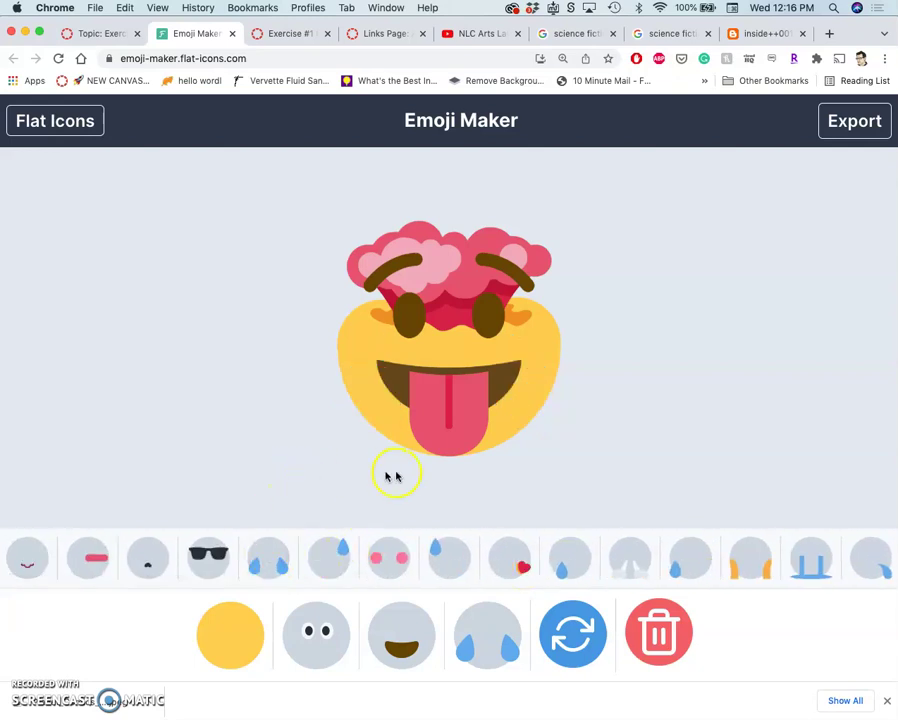
left_click(97, 561)
left_click(100, 566)
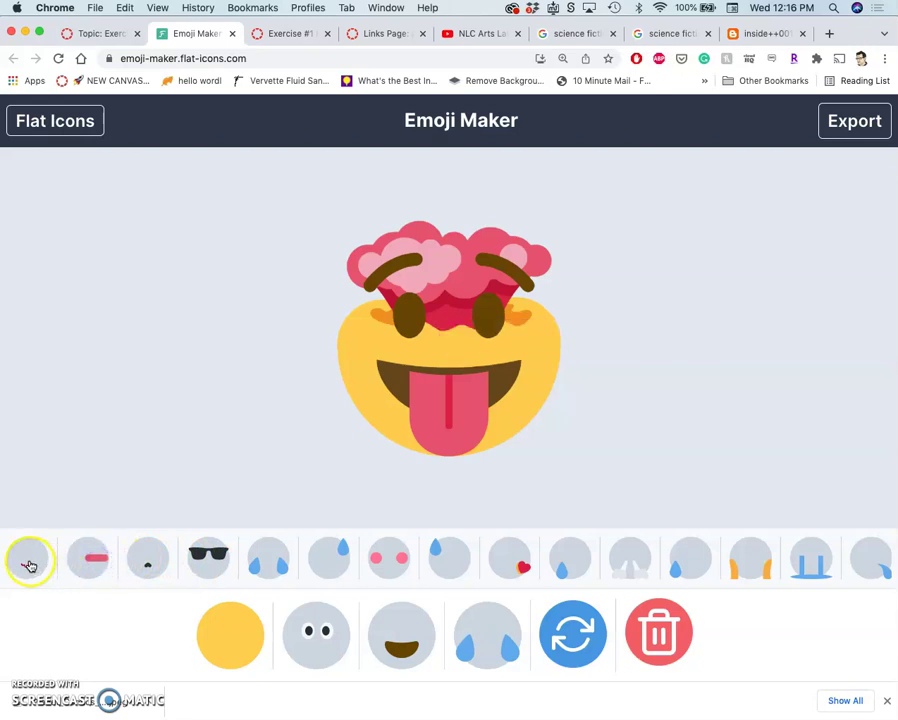
left_click(383, 563)
left_click(383, 563)
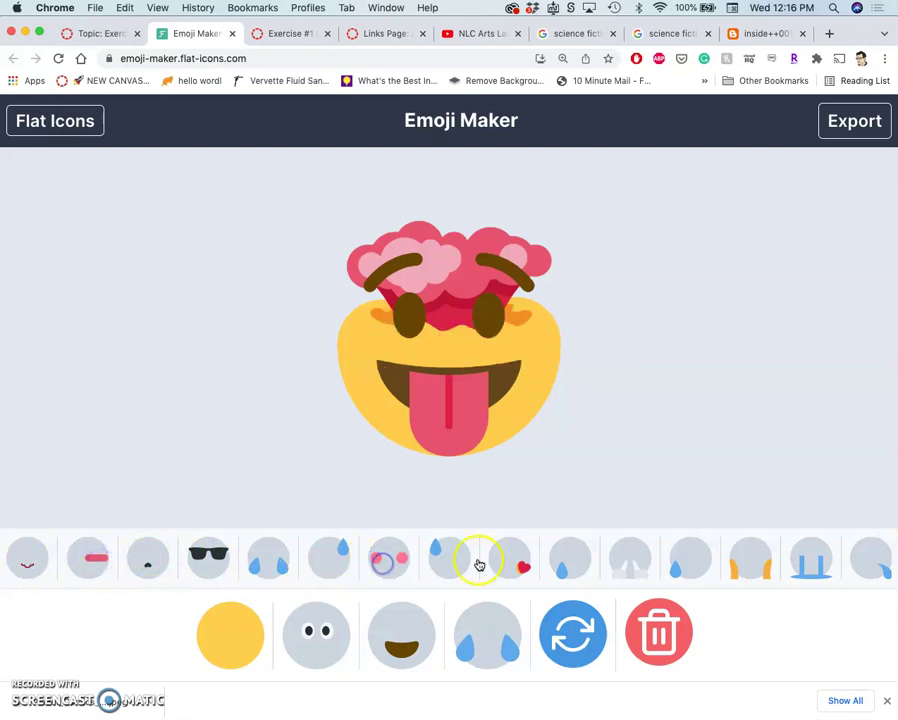
left_click(516, 562)
left_click(518, 565)
- After trying tusks and a face mask, add cat whiskers across the cheeks
scroll(591, 563, "right", 2)
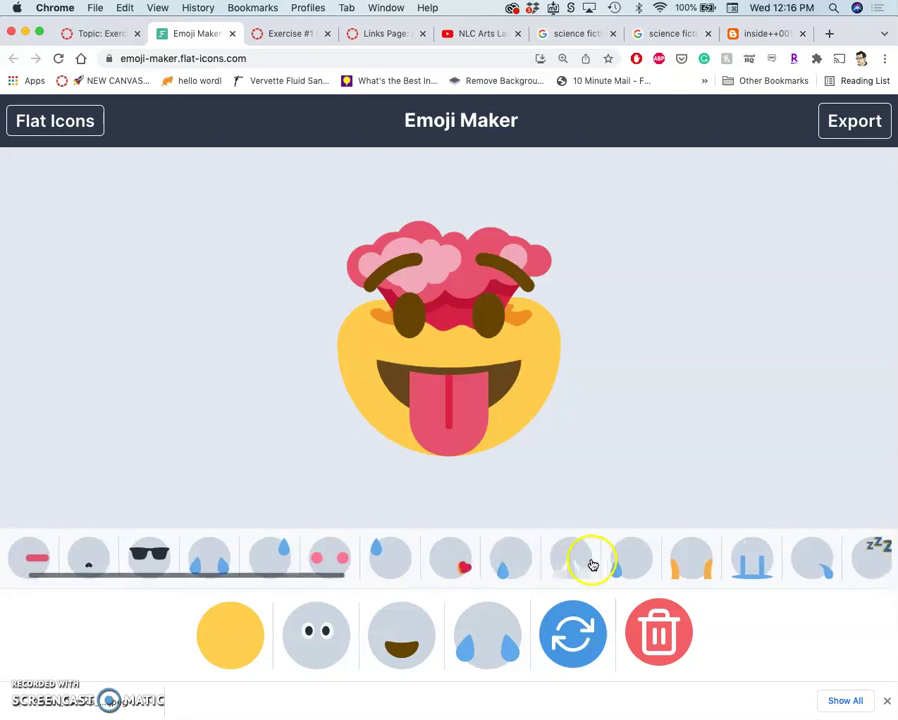
left_click(568, 560)
left_click(568, 566)
scroll(670, 566, "right", 7)
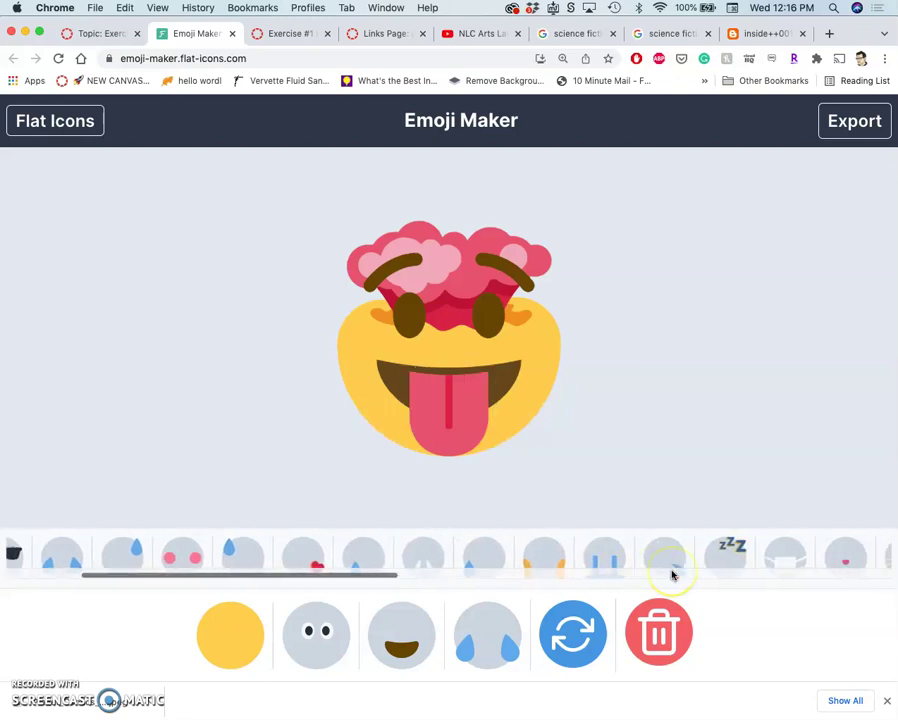
left_click(584, 560)
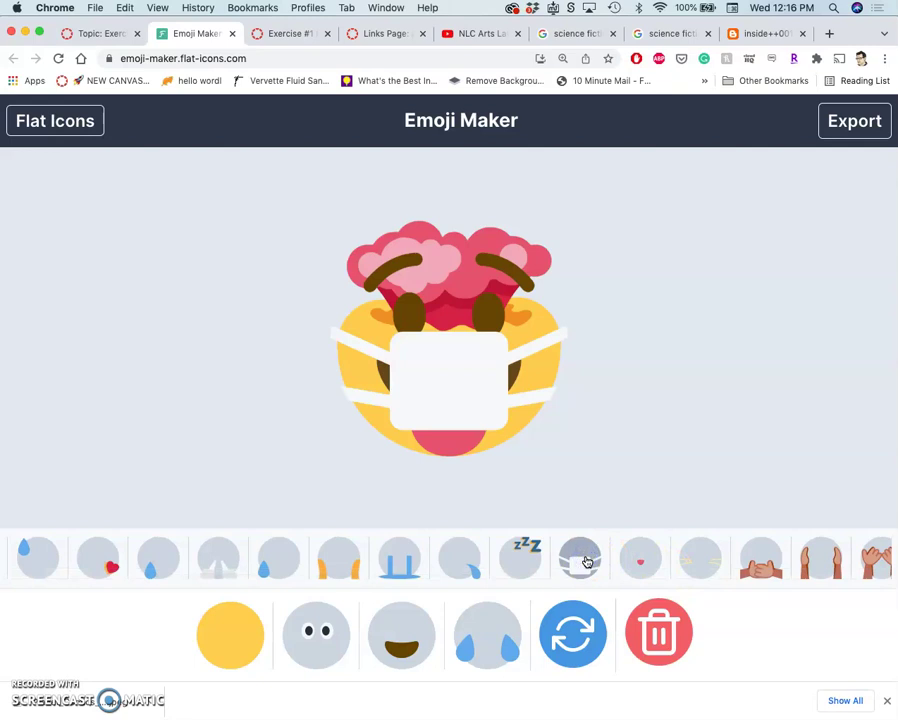
left_click(586, 560)
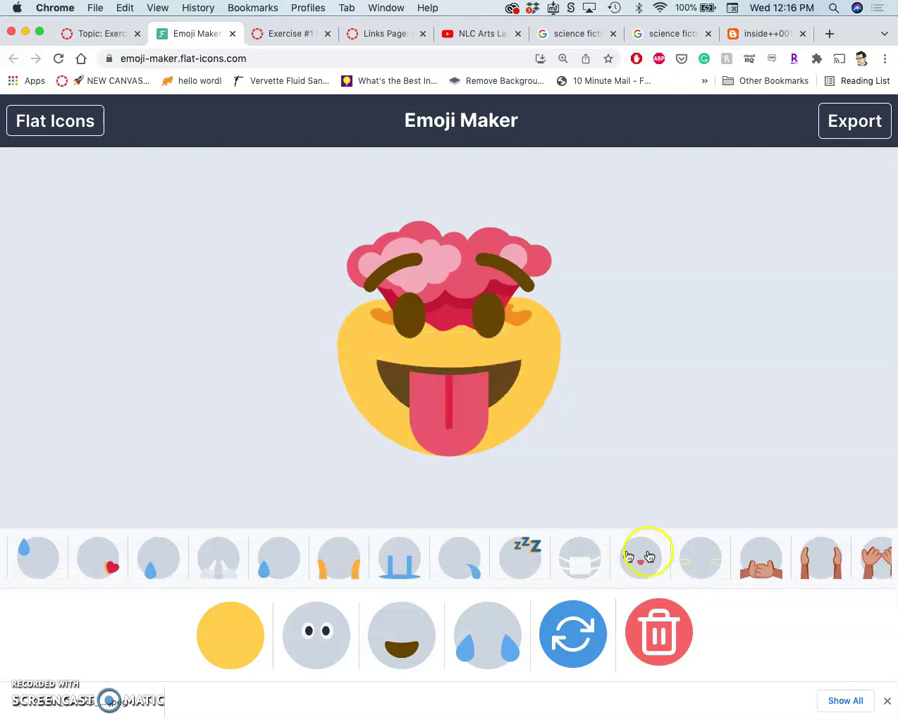
left_click(697, 562)
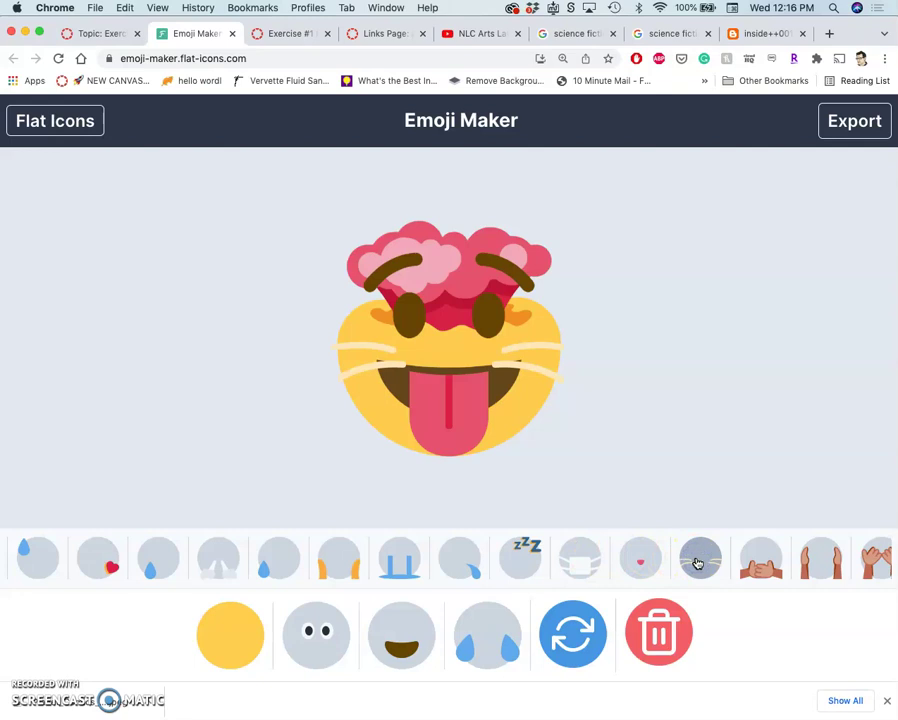
- Remove the tissue, try confetti, and add icicles hanging from the head
scroll(700, 564, "right", 10)
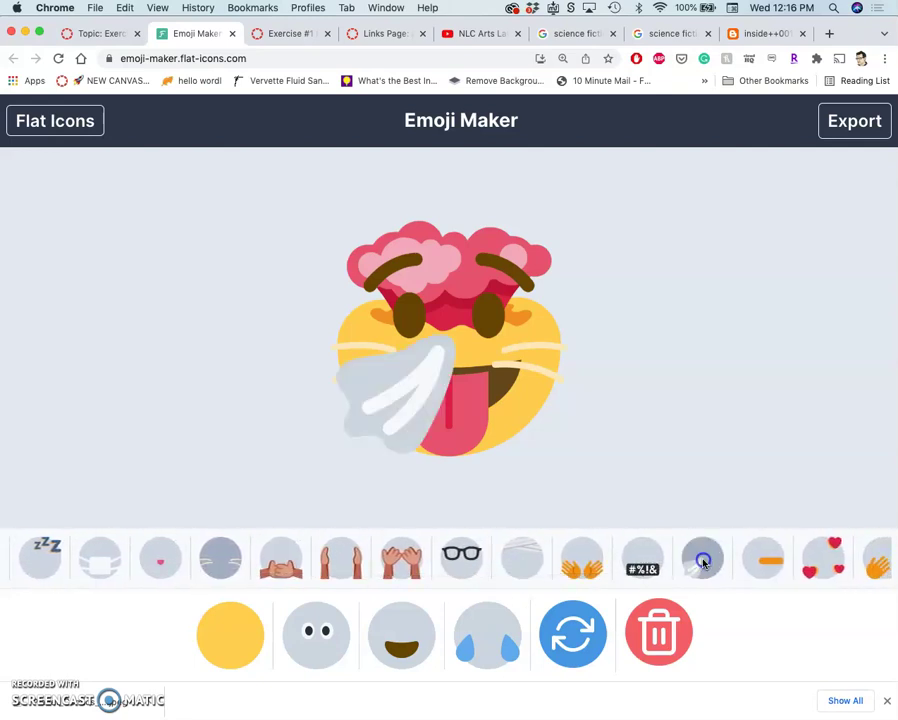
left_click(495, 396)
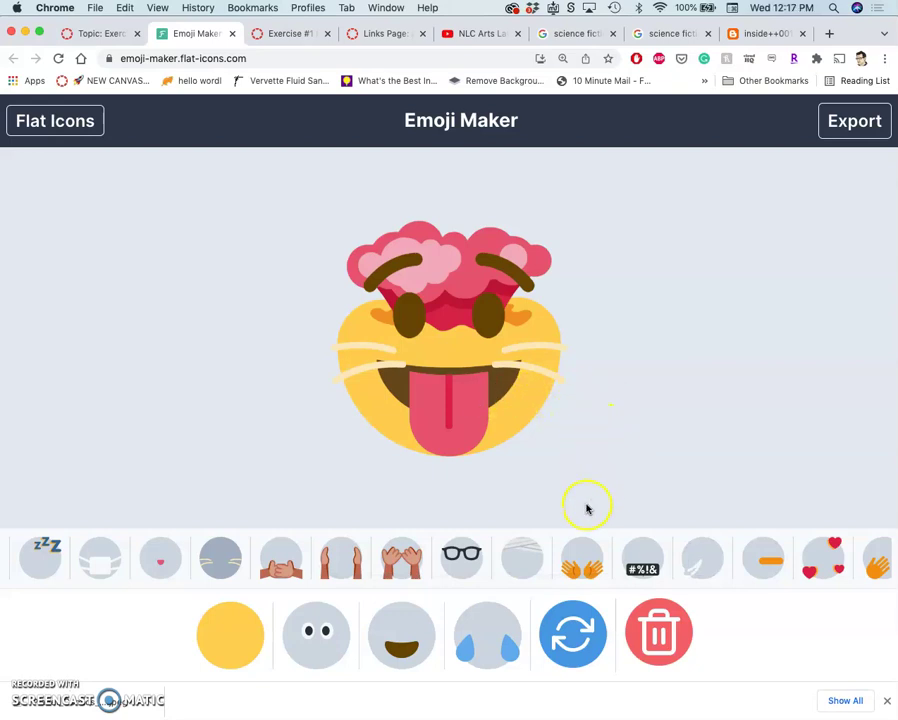
scroll(638, 575, "right", 6)
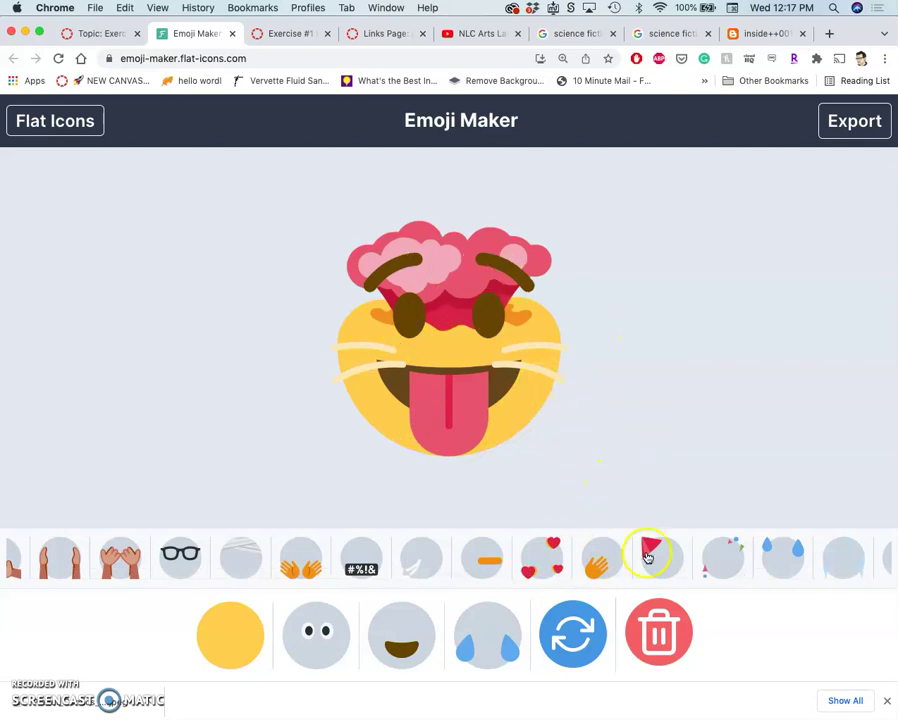
scroll(650, 560, "right", 5)
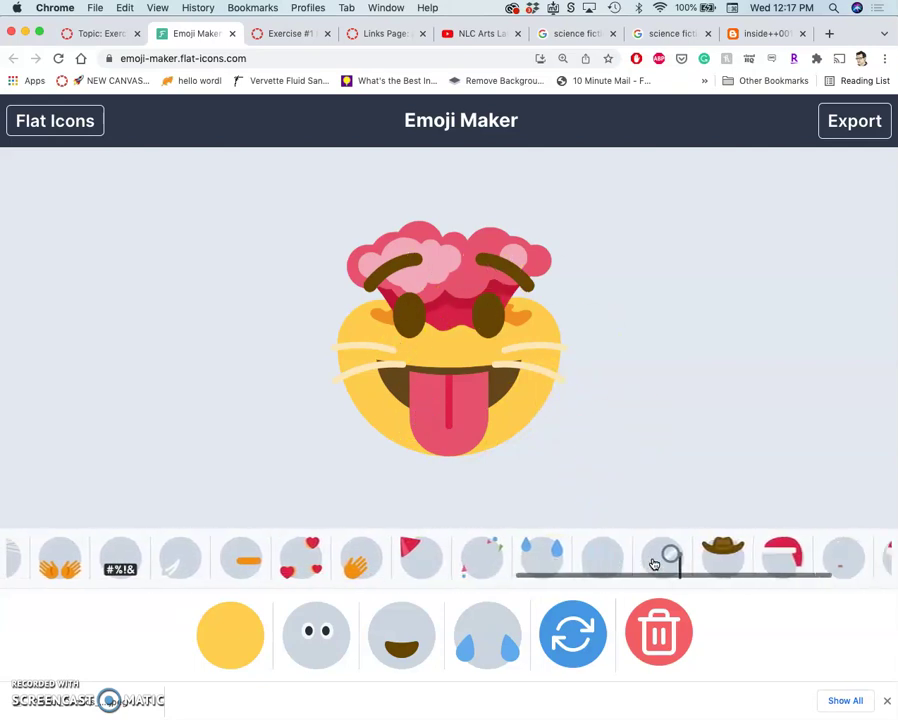
left_click(477, 557)
left_click(477, 560)
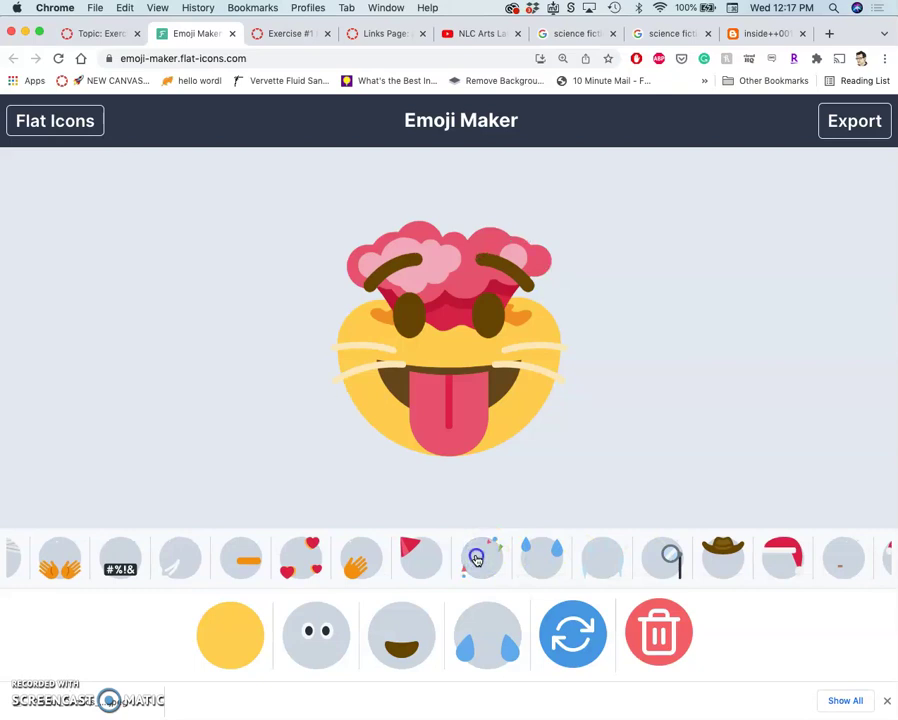
left_click(605, 564)
left_click(605, 564)
left_click(605, 564)
left_click(465, 316)
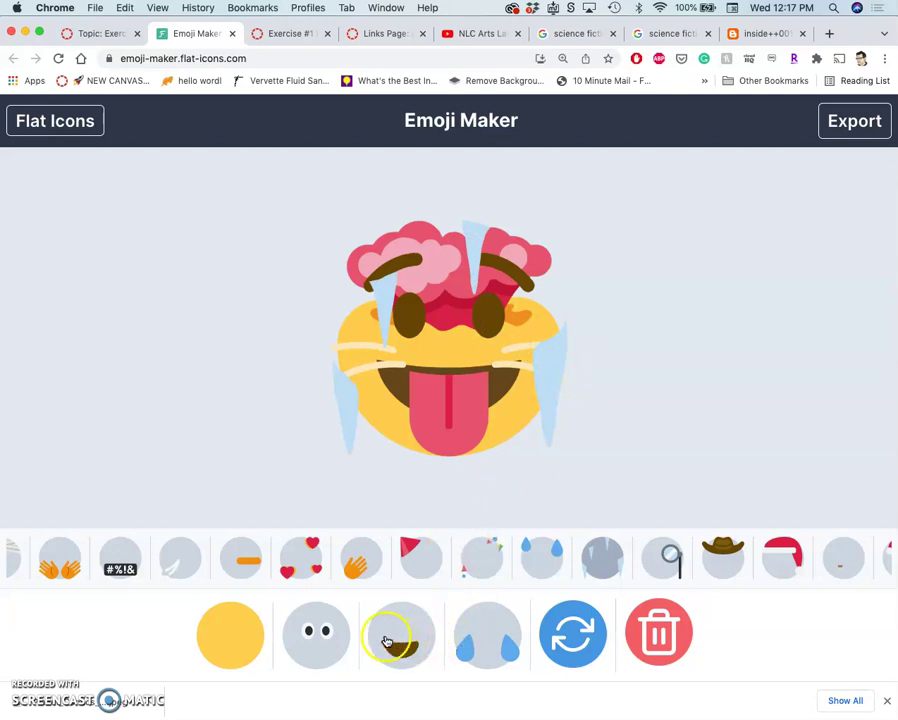
- Browse the eye styles and try several, including plain white eyes
left_click(326, 645)
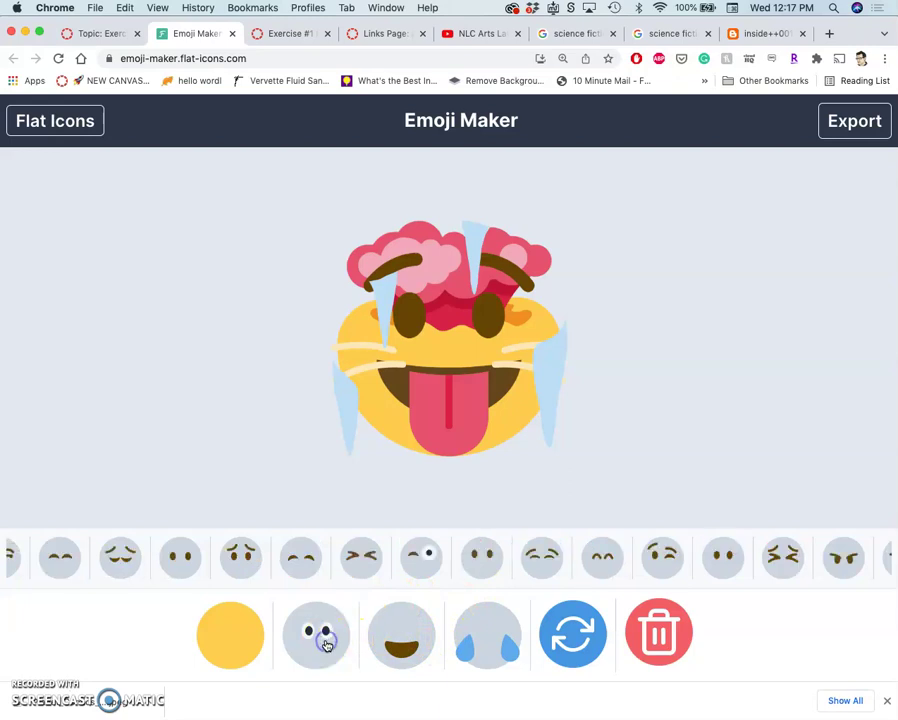
scroll(410, 570, "left", 5)
scroll(410, 572, "left", 10)
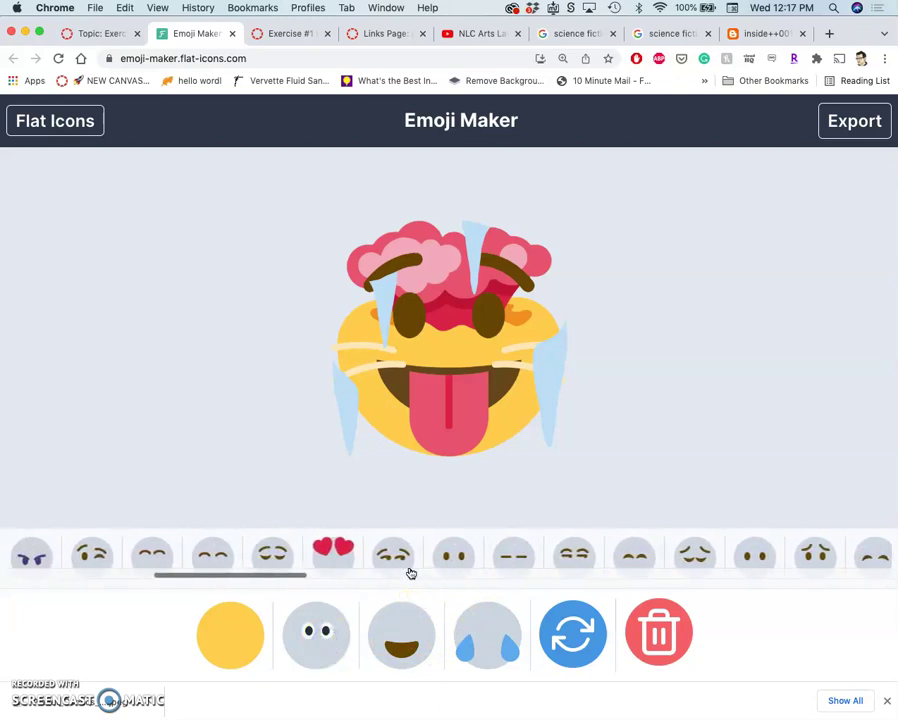
scroll(410, 572, "right", 10)
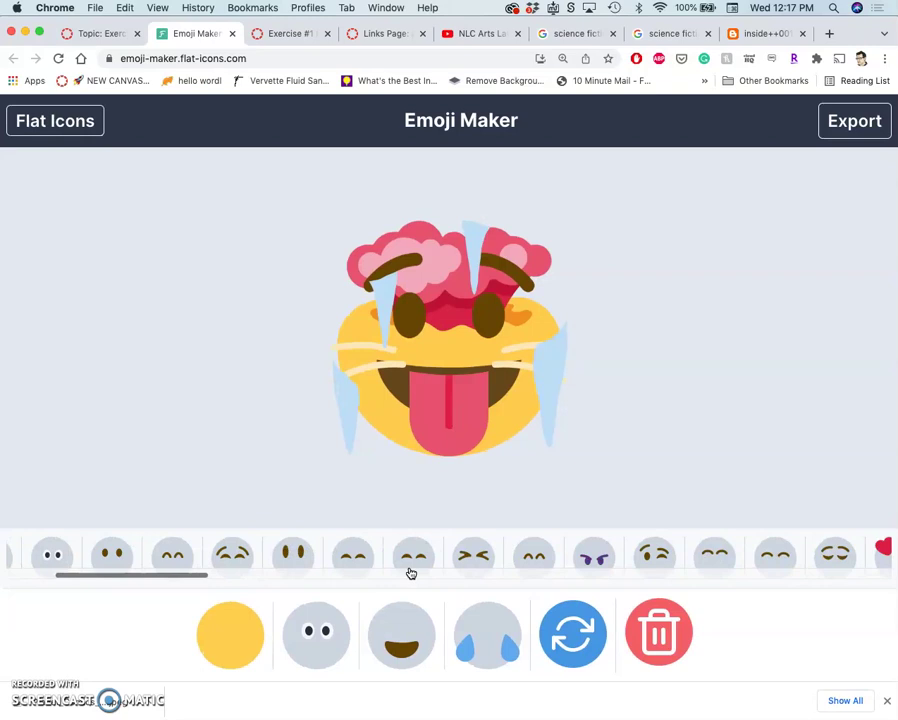
scroll(410, 573, "right", 10)
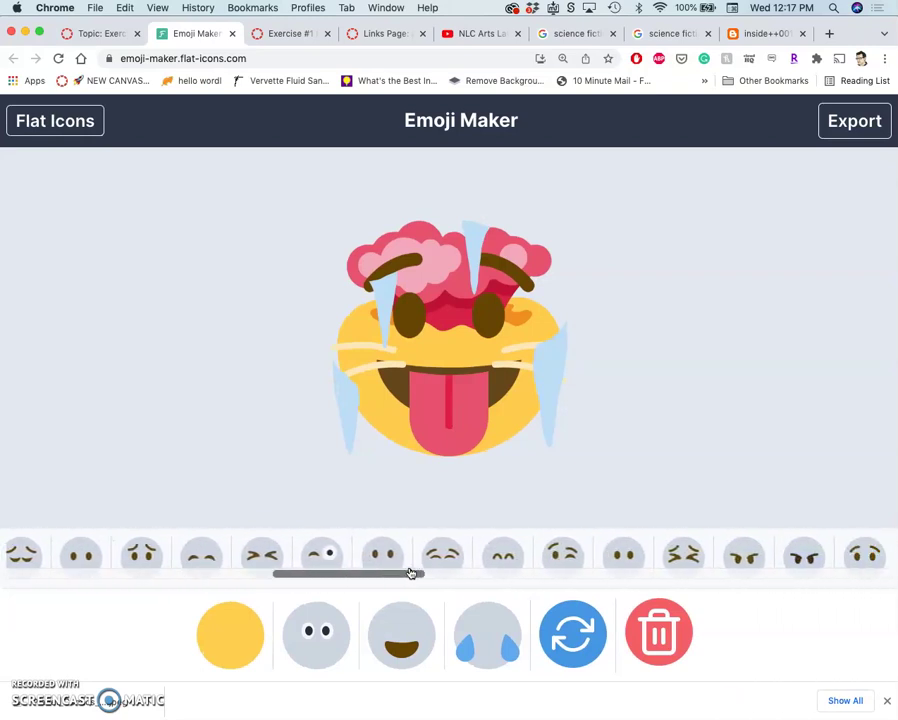
scroll(410, 573, "right", 8)
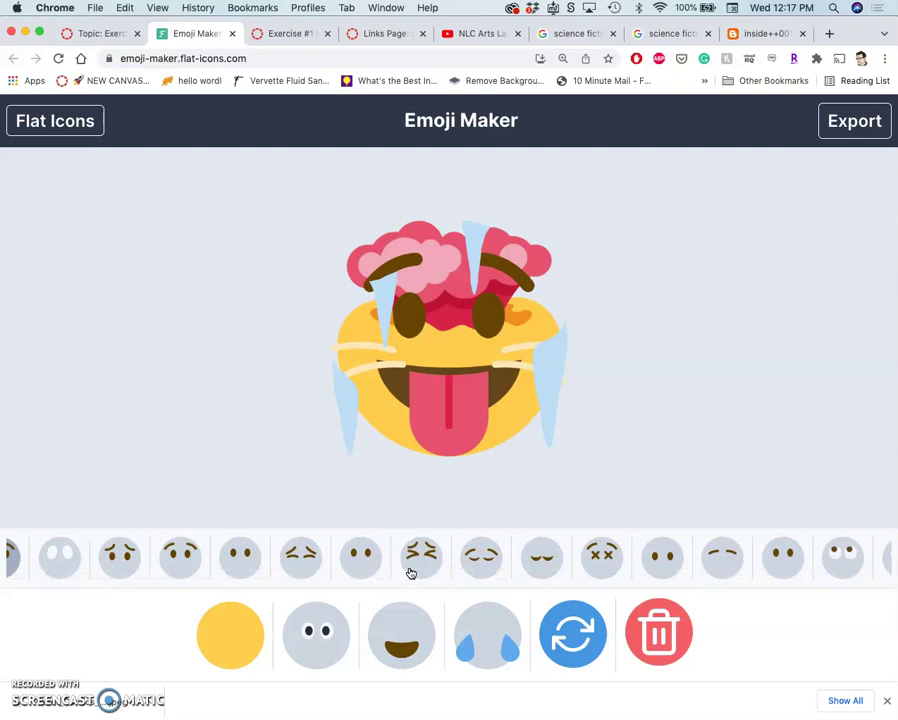
left_click(366, 554)
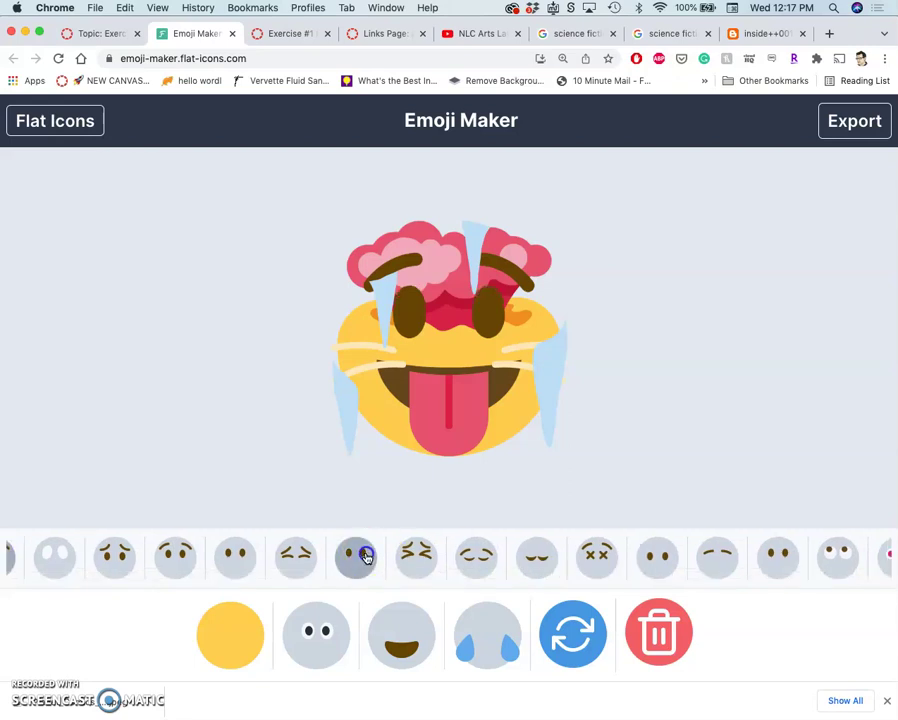
left_click(330, 560)
scroll(392, 570, "left", 5)
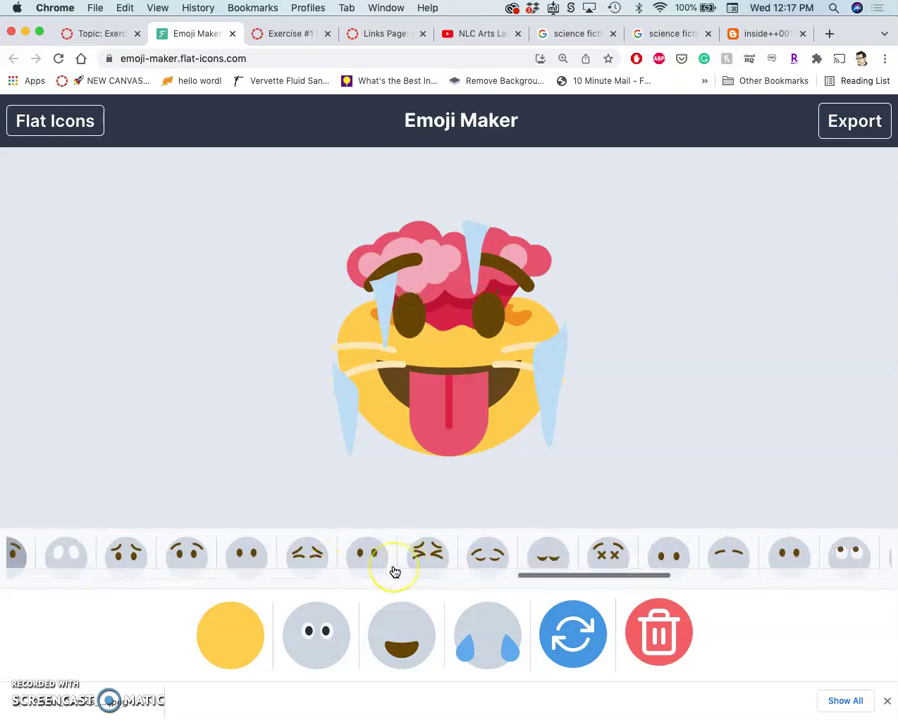
left_click(155, 563)
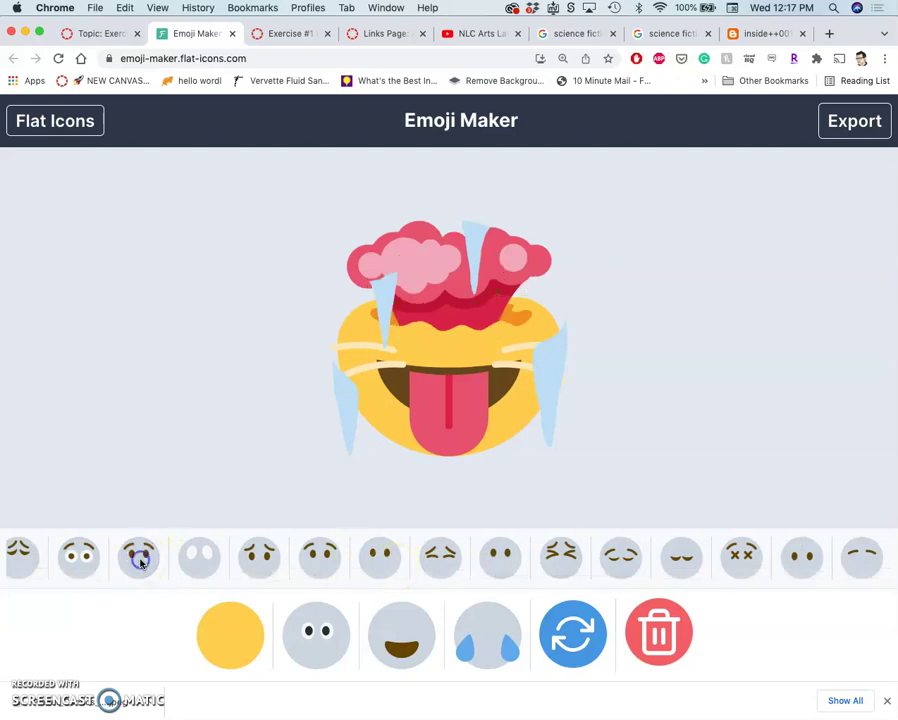
left_click(195, 563)
- Compare round brown, brown-pupil, sleepy and squinting >< eyes
left_click(378, 560)
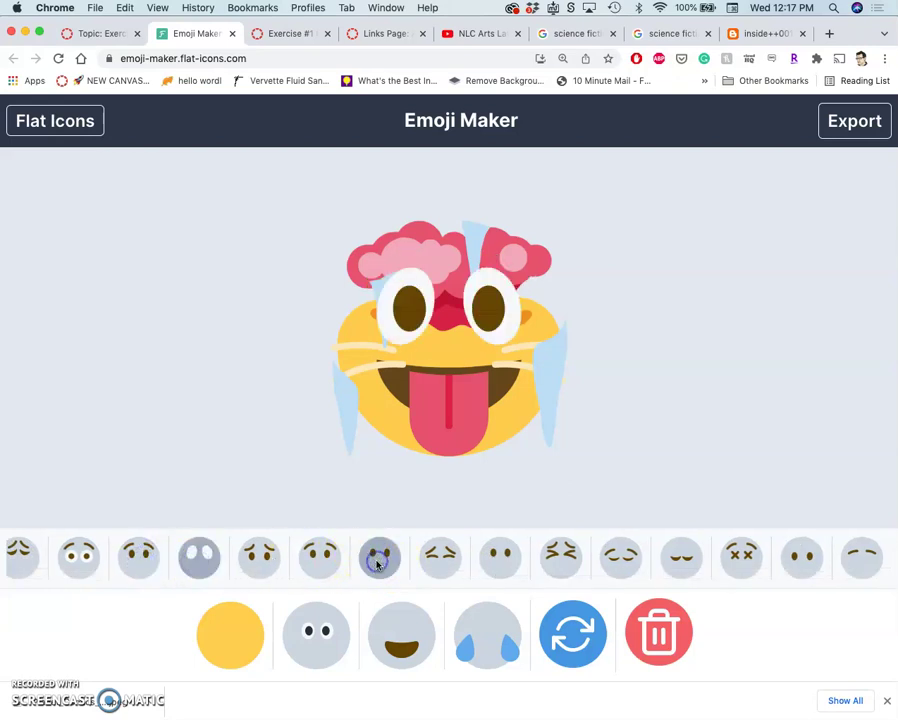
left_click(378, 563)
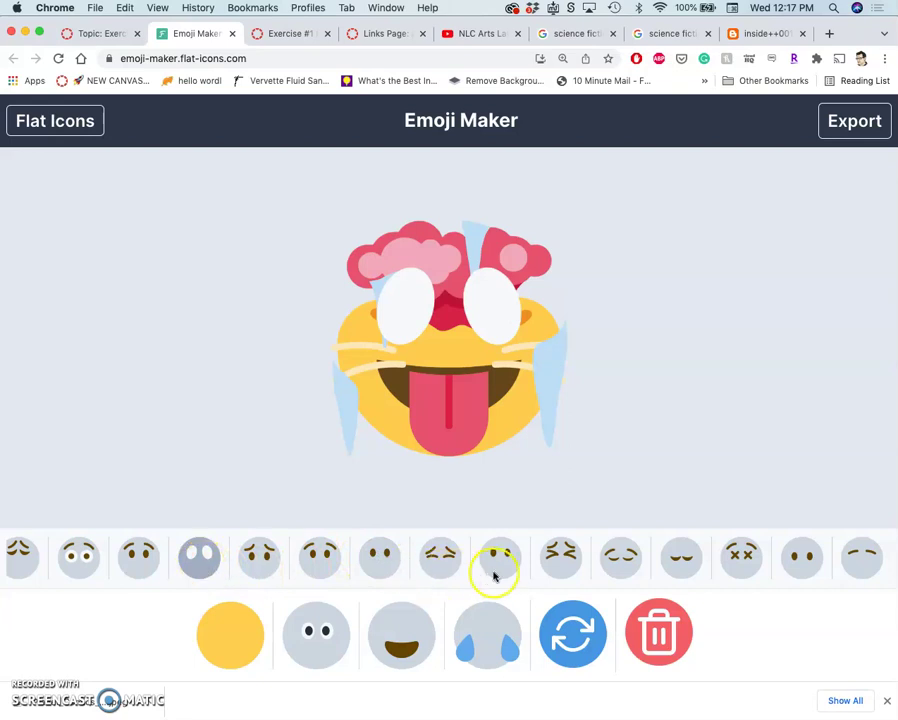
left_click(806, 567)
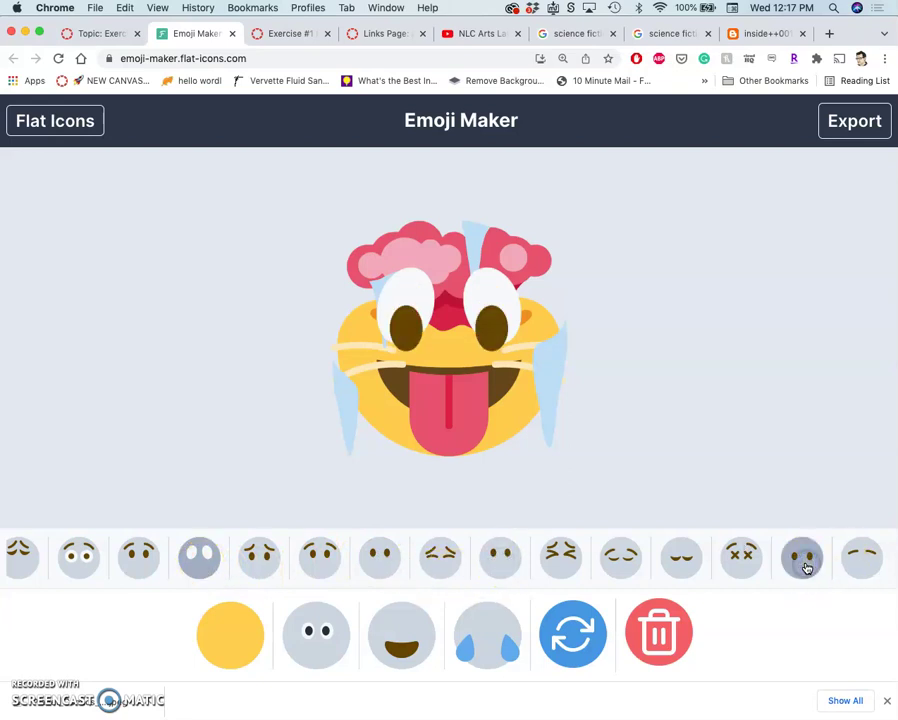
left_click(860, 563)
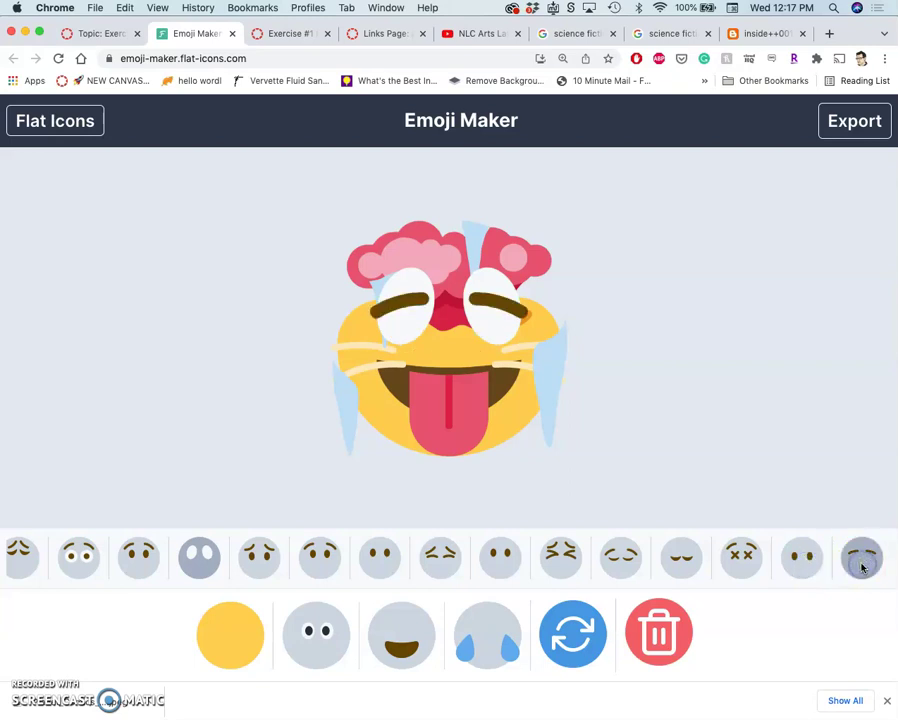
left_click(799, 566)
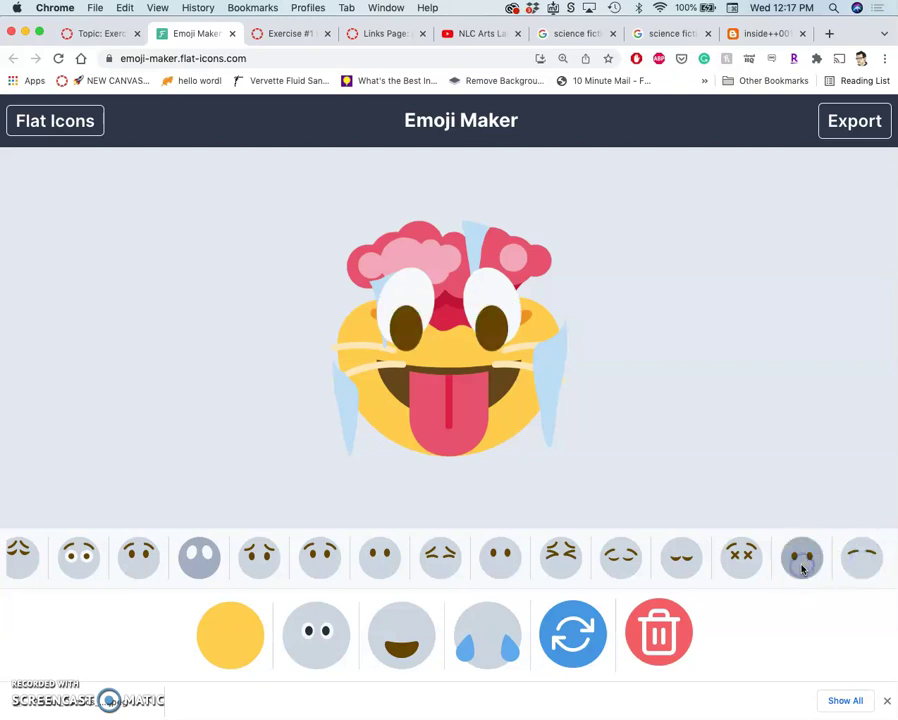
scroll(800, 568, "right", 2)
left_click(464, 557)
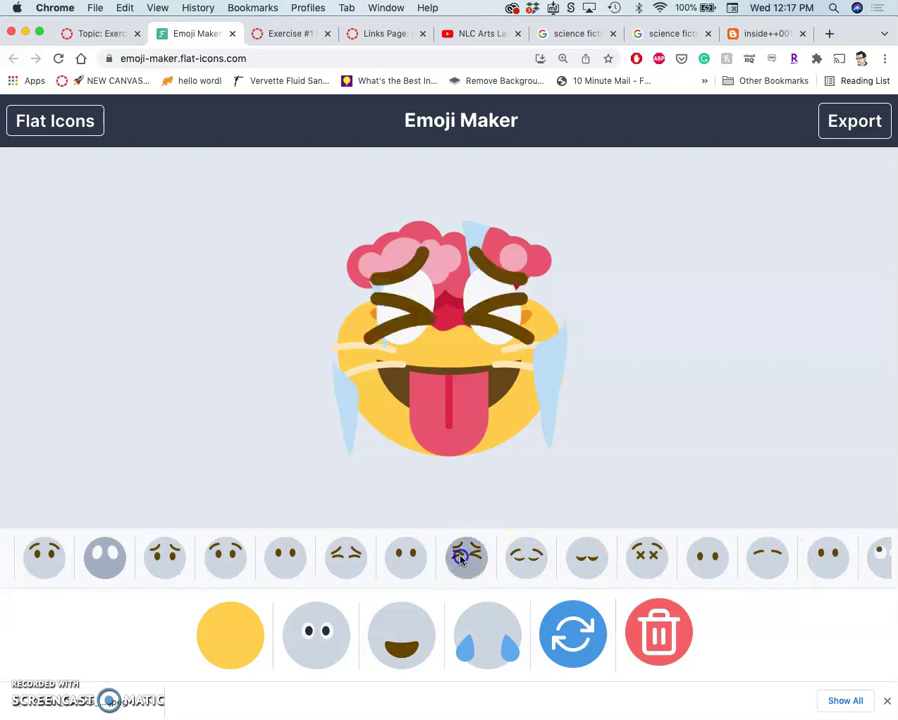
left_click(528, 557)
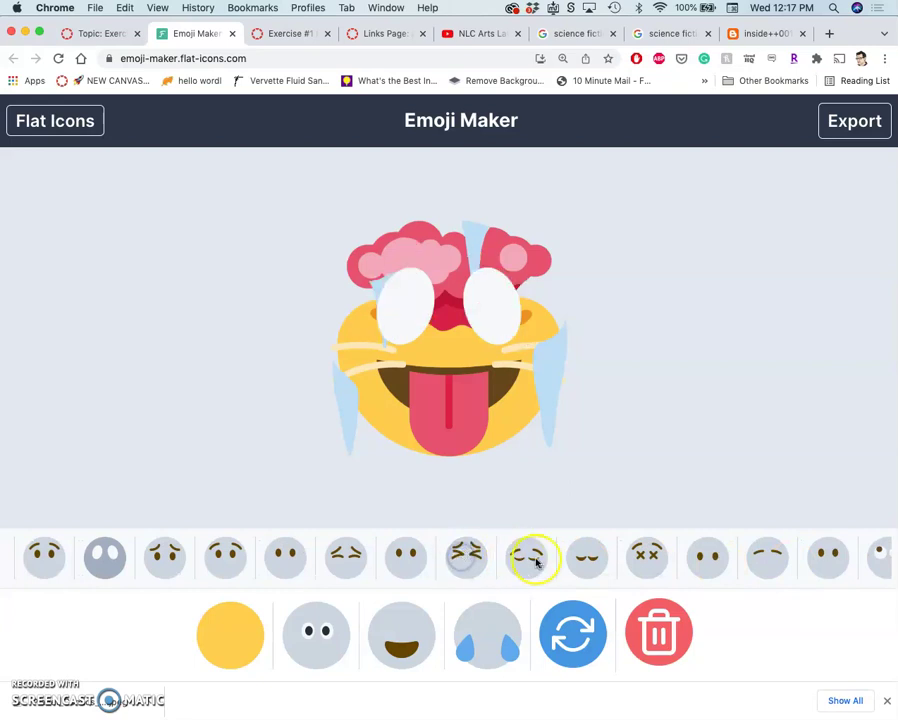
- Choose the dizzy xx eyes, keeping their white circles under the brows
left_click(647, 560)
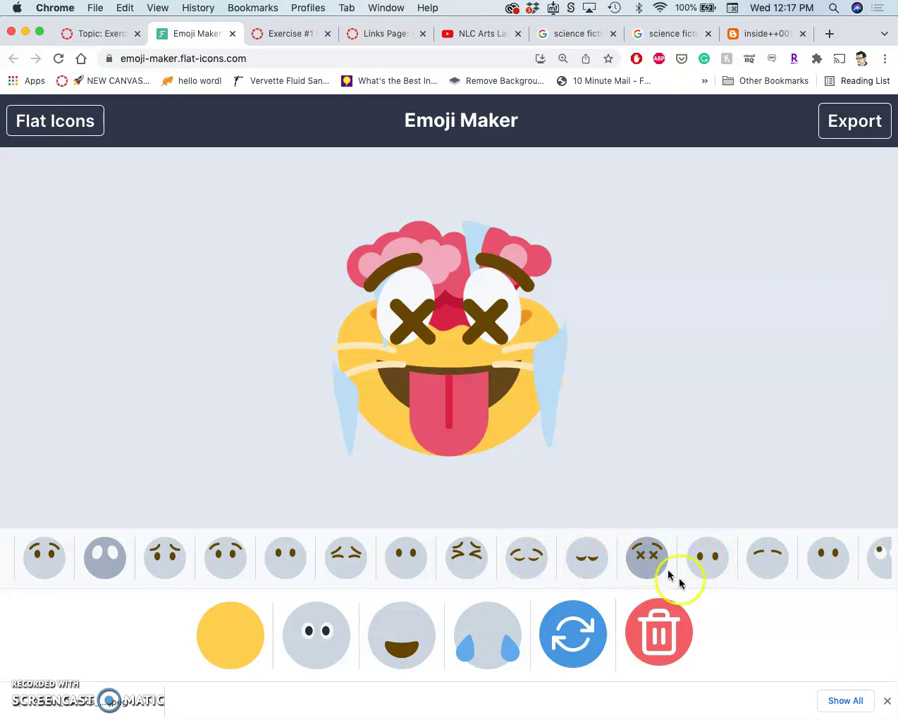
scroll(320, 566, "left", 3)
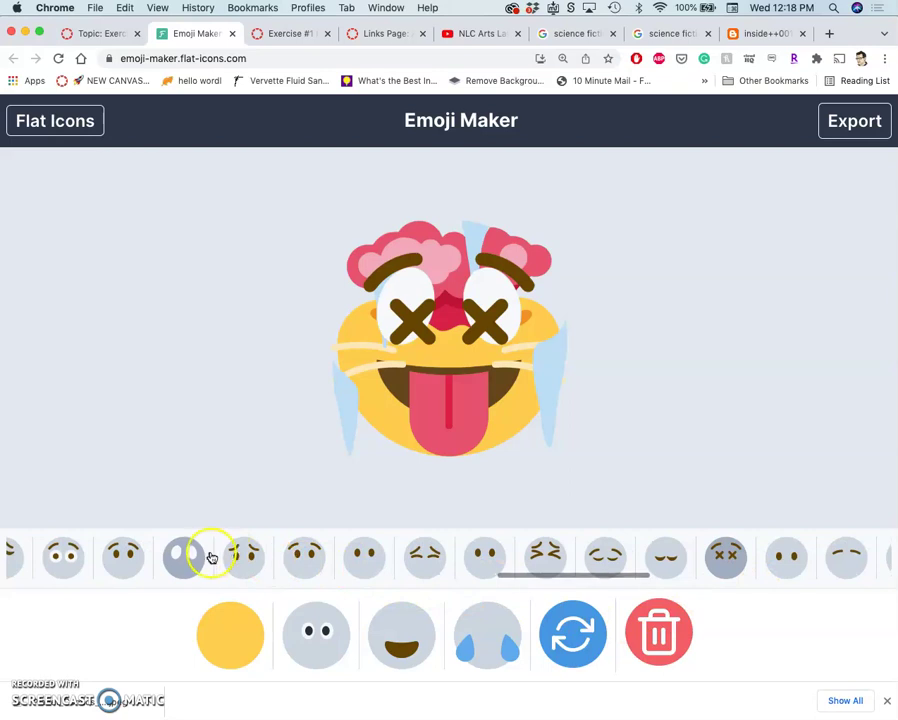
left_click(196, 559)
left_click(196, 559)
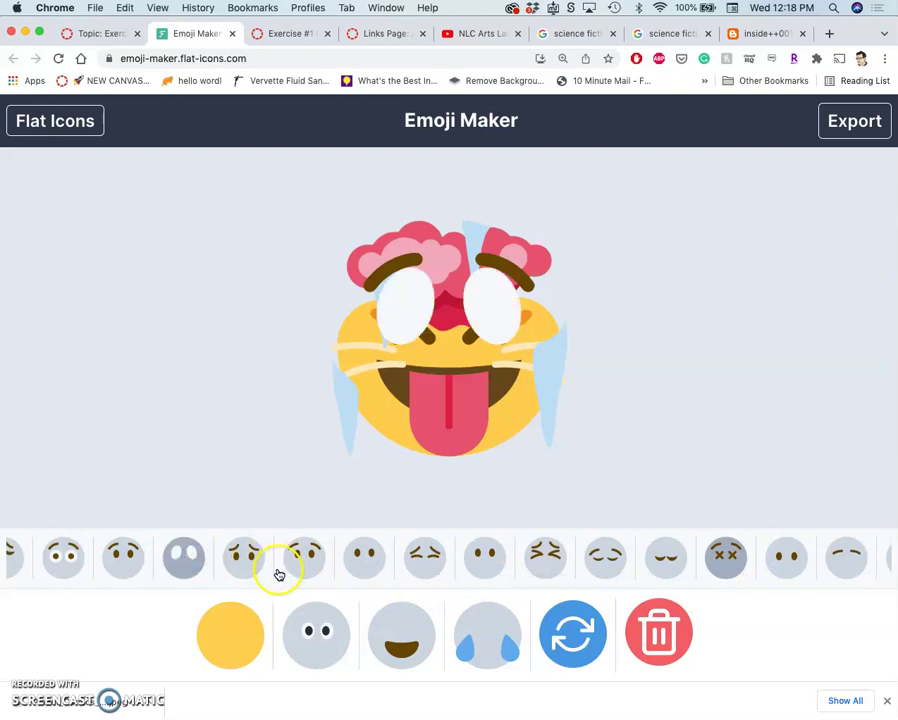
left_click(729, 556)
left_click(729, 556)
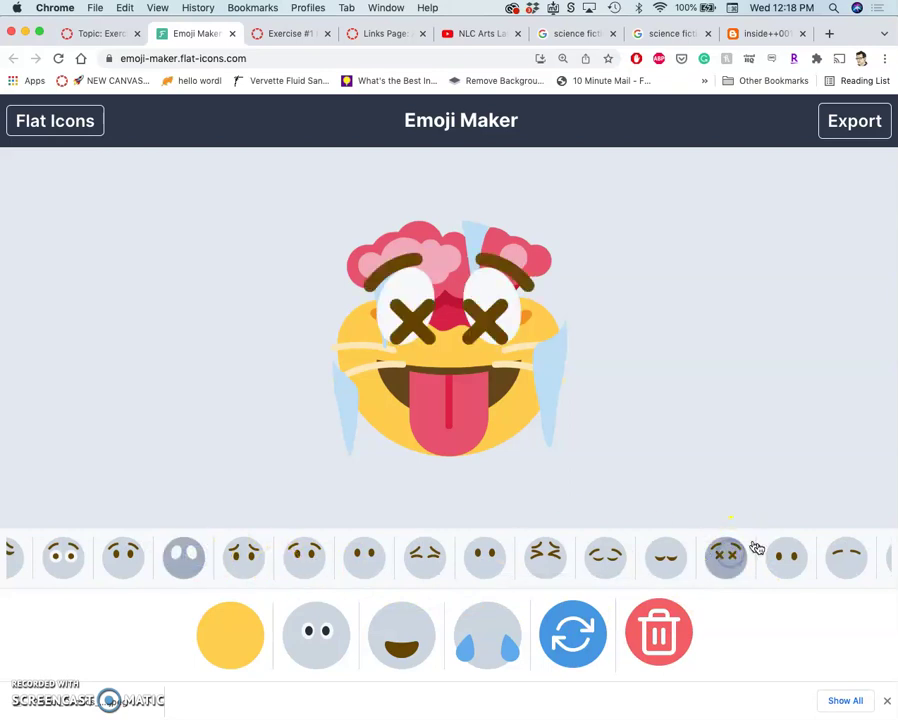
scroll(740, 555, "right", 10)
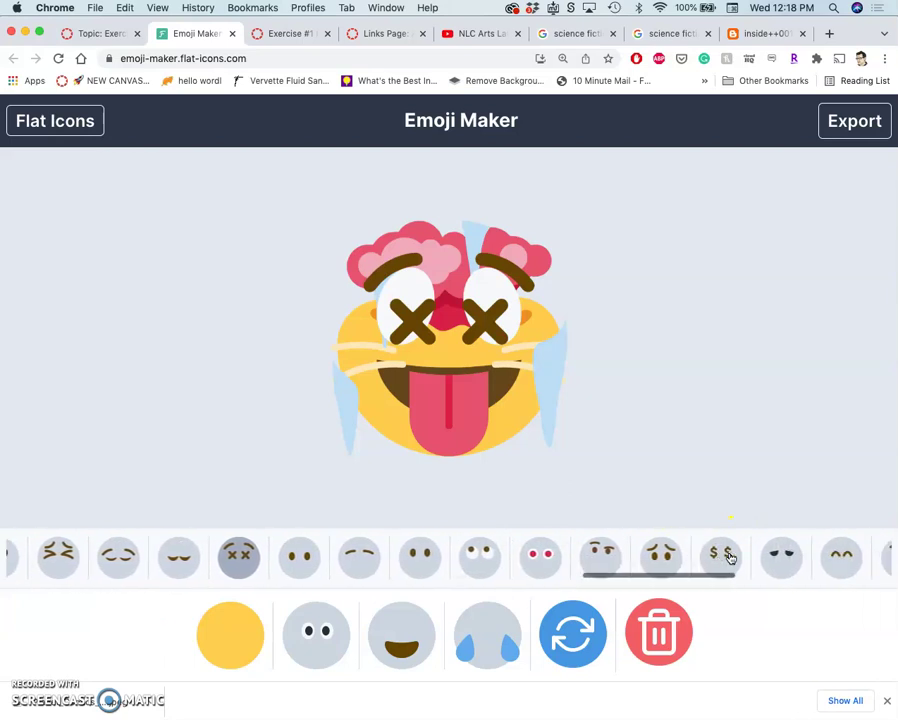
scroll(728, 557, "right", 3)
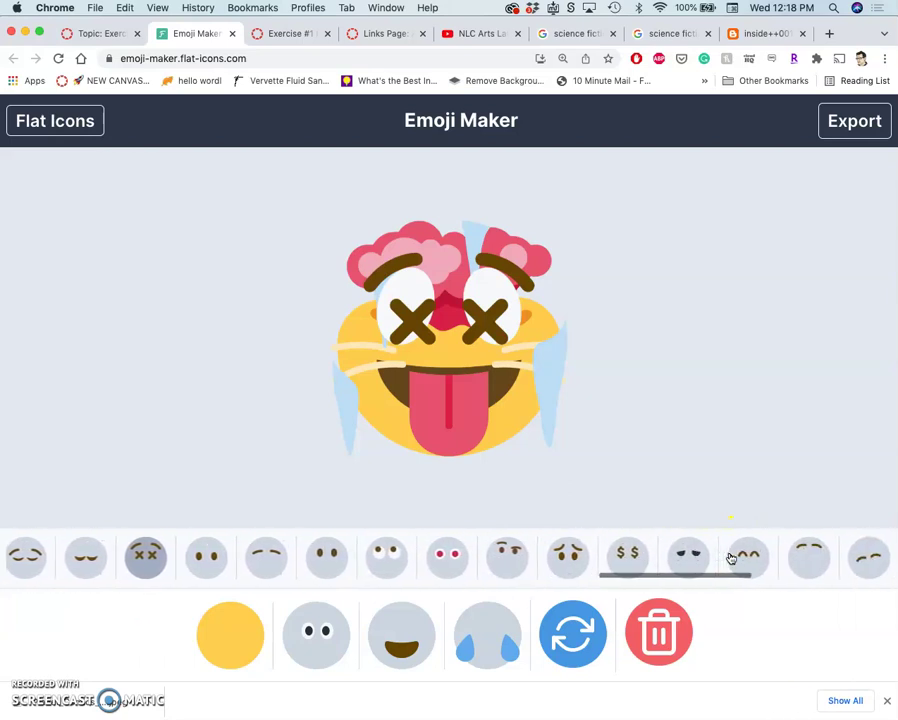
- Reapply the pale blue icicle accessory so it drips over the brows and X eyes
left_click(476, 642)
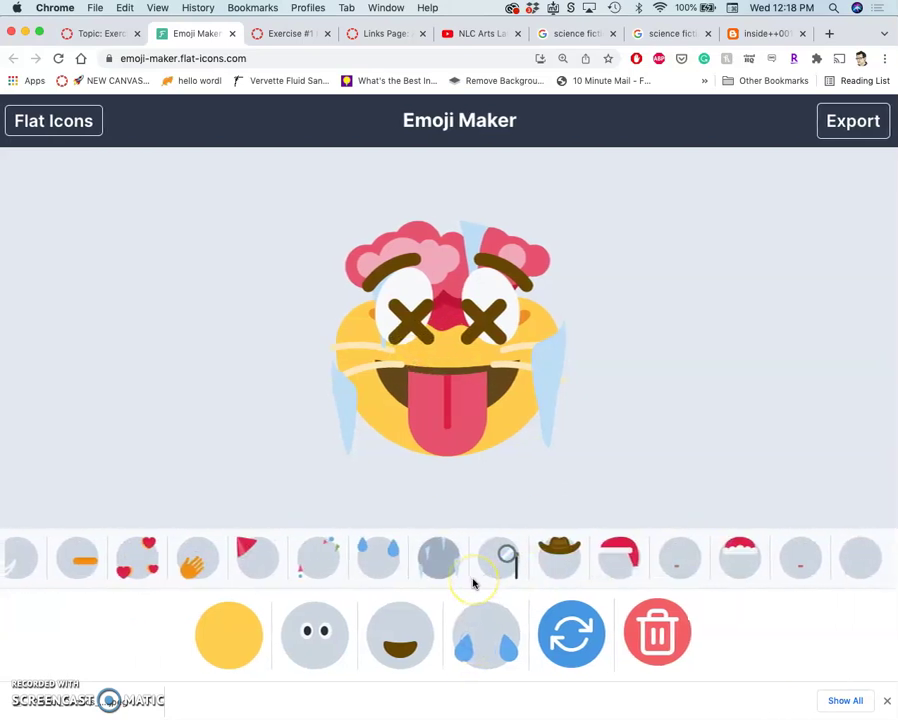
scroll(473, 583, "left", 1)
scroll(473, 583, "right", 1)
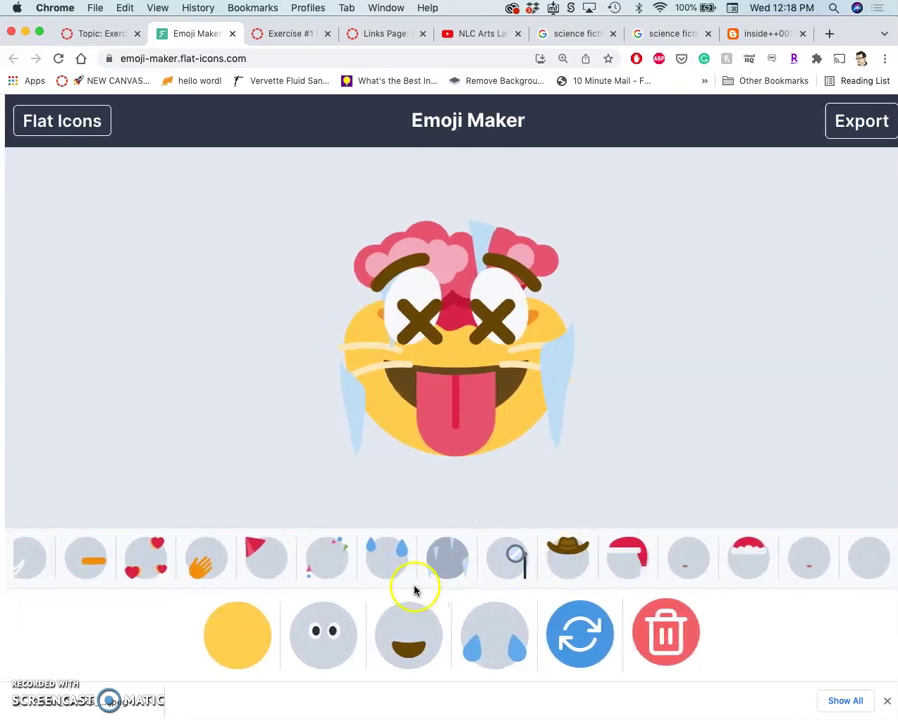
scroll(285, 576, "left", 10)
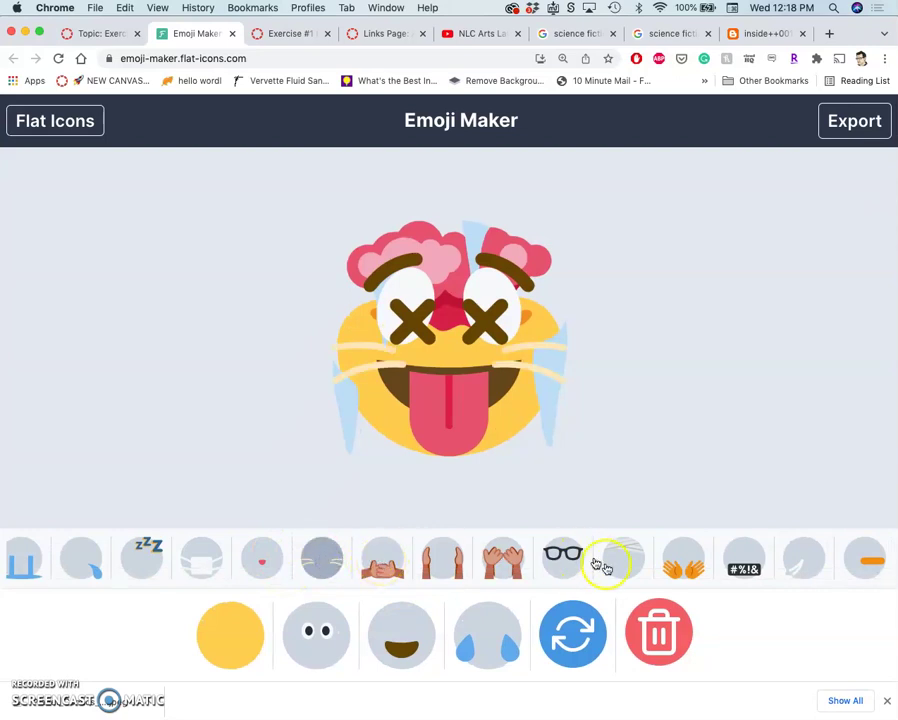
scroll(636, 568, "right", 5)
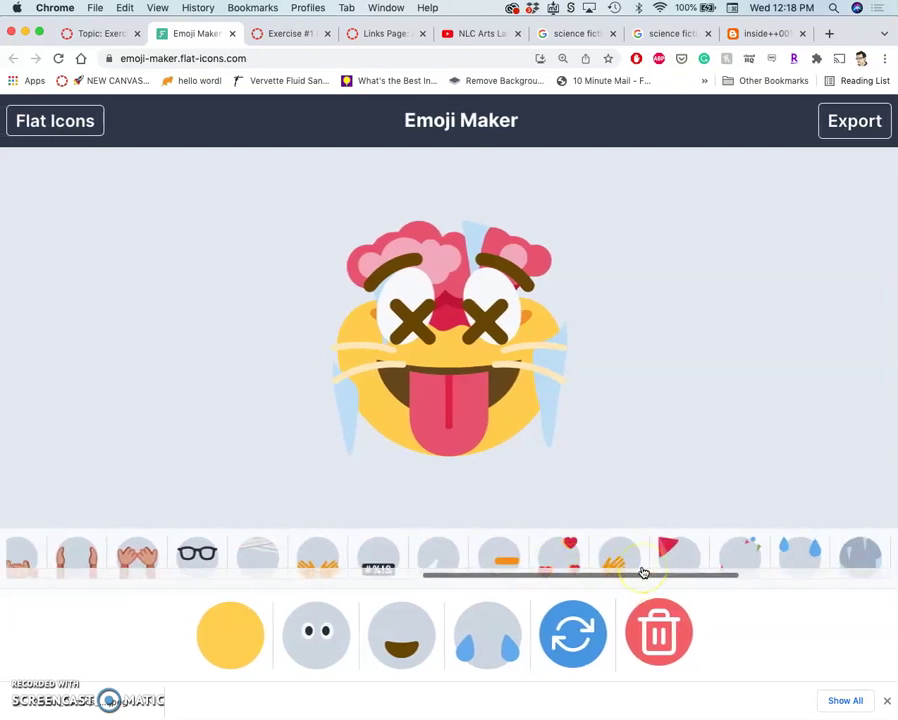
left_click(643, 557)
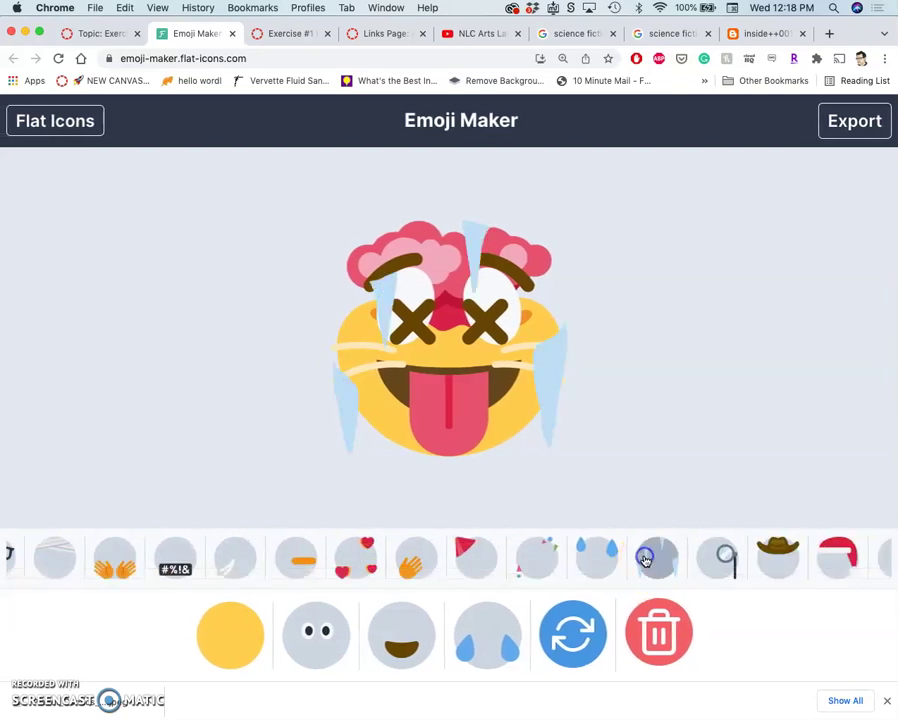
scroll(456, 575, "left", 10)
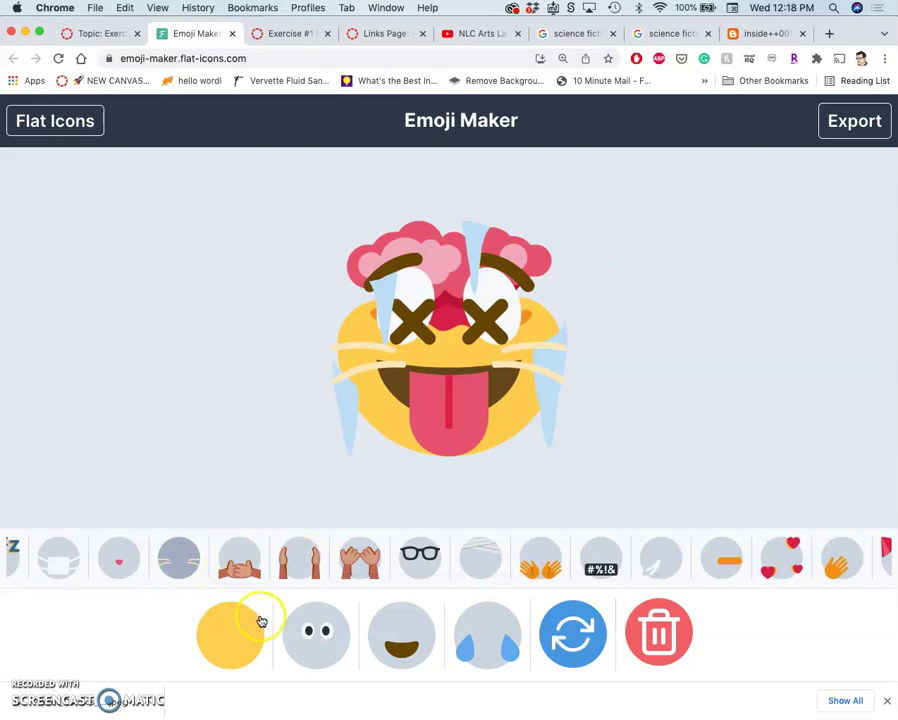
- Compare the green slime head twice, then settle back on the exploding-brain top
left_click(234, 636)
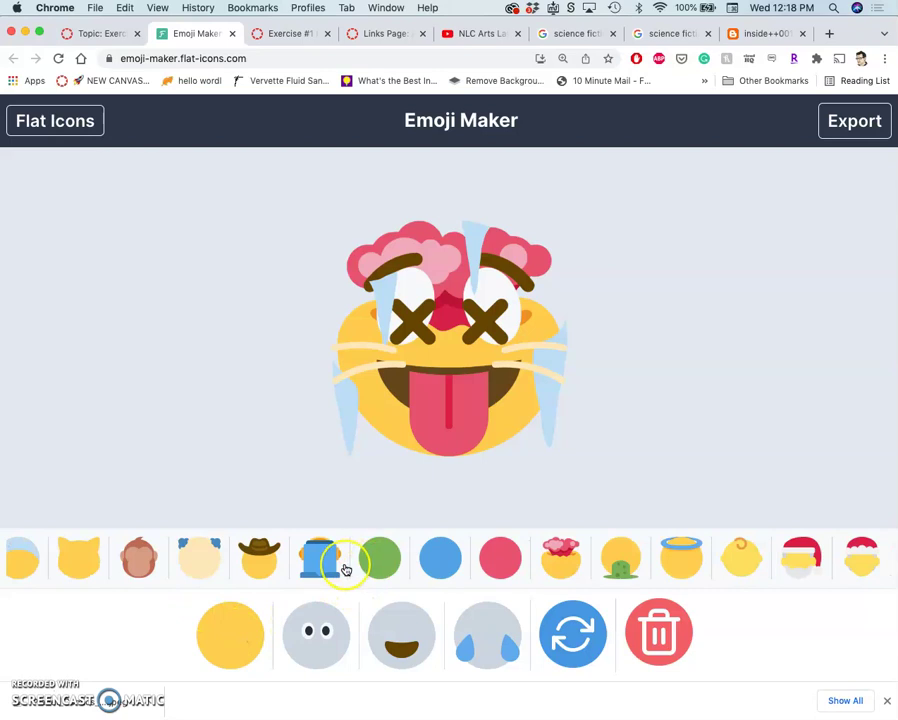
left_click(621, 540)
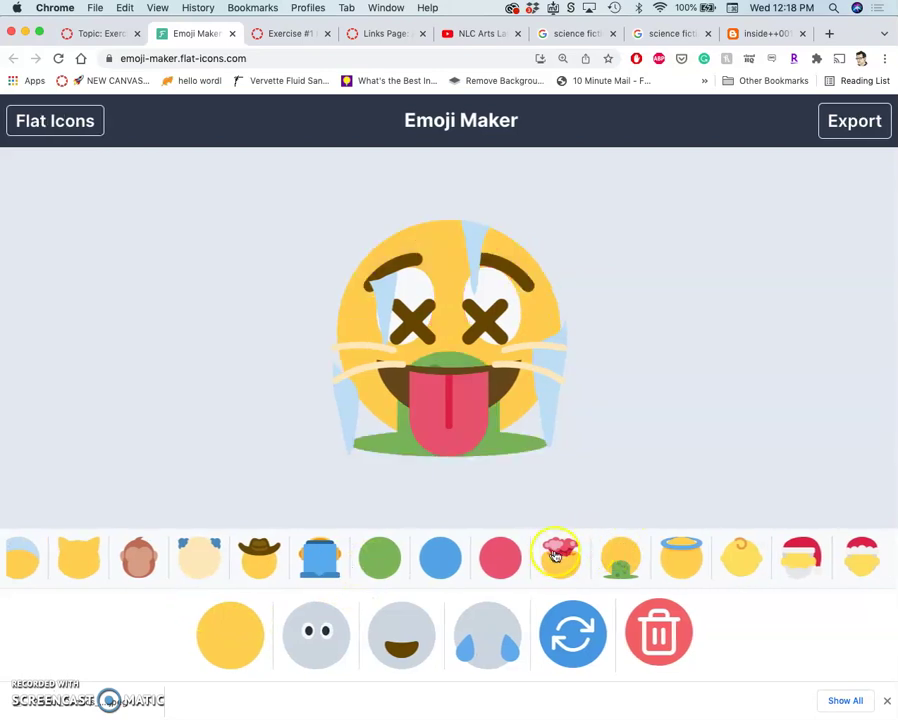
left_click(557, 554)
left_click(628, 563)
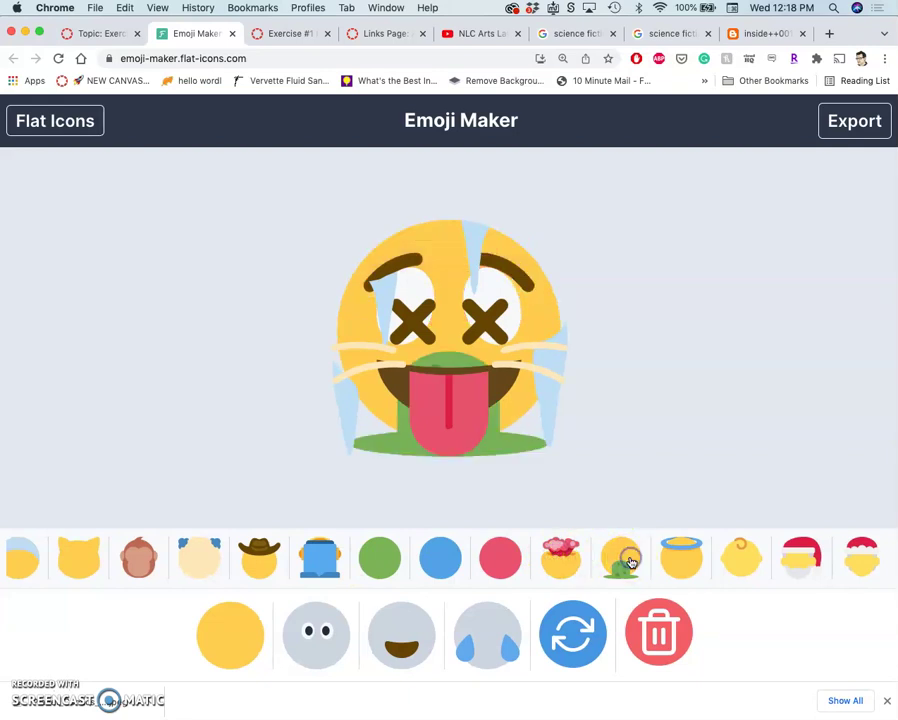
left_click(557, 556)
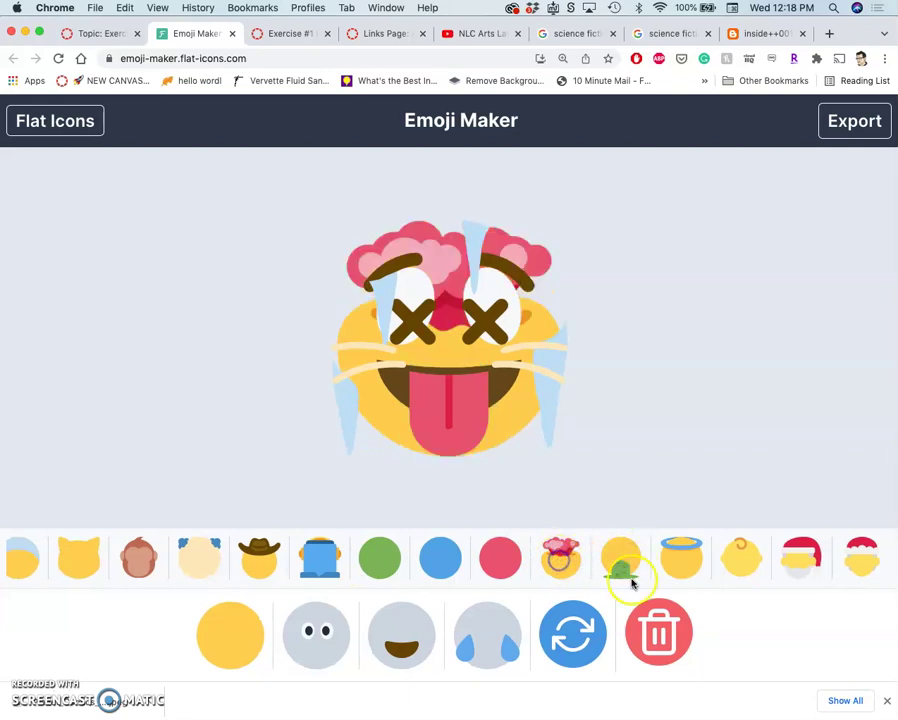
scroll(583, 409, "left", 1)
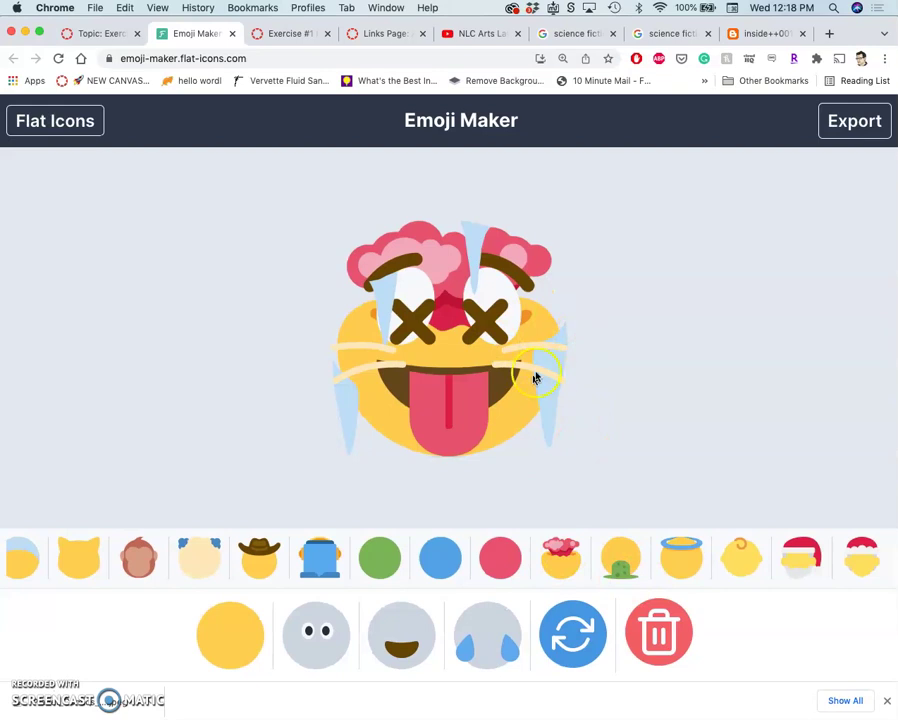
- Zoom the page in one step and capture a screenshot of the emoji area
key("super+equal")
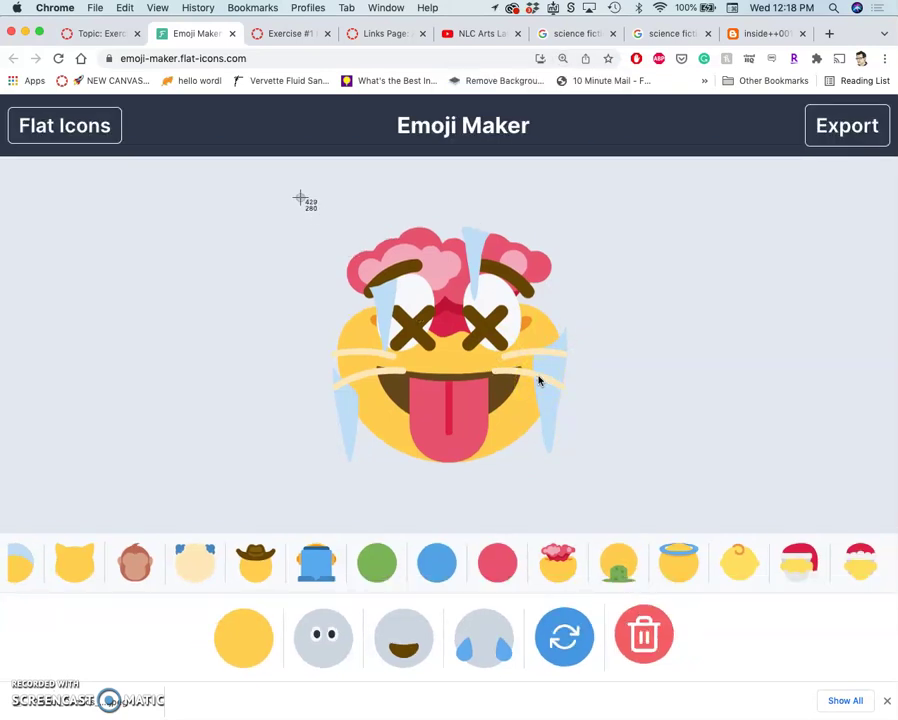
left_click_drag(300, 199, 593, 503)
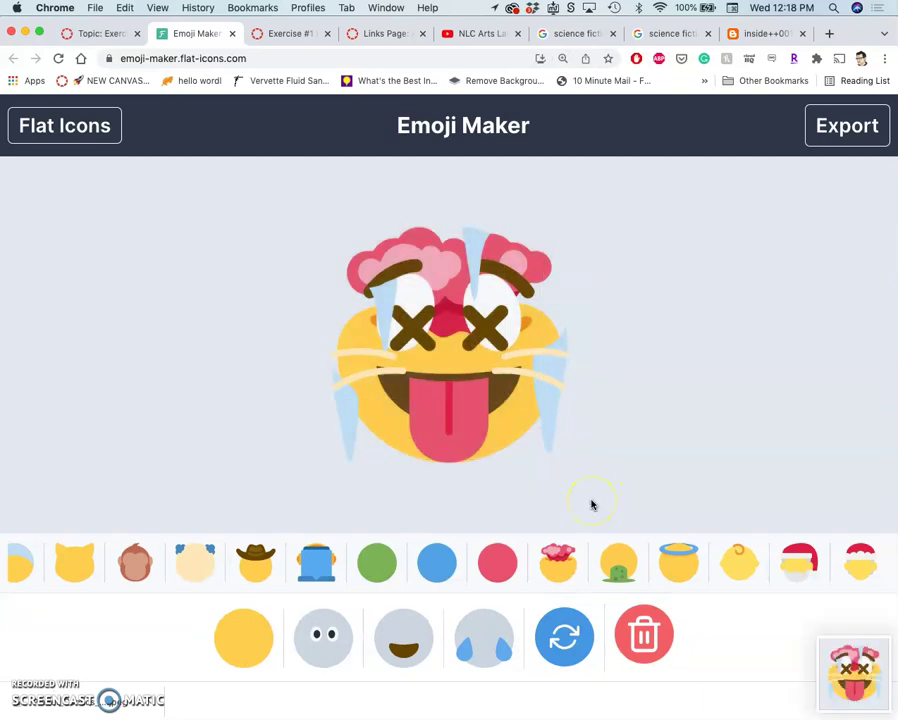